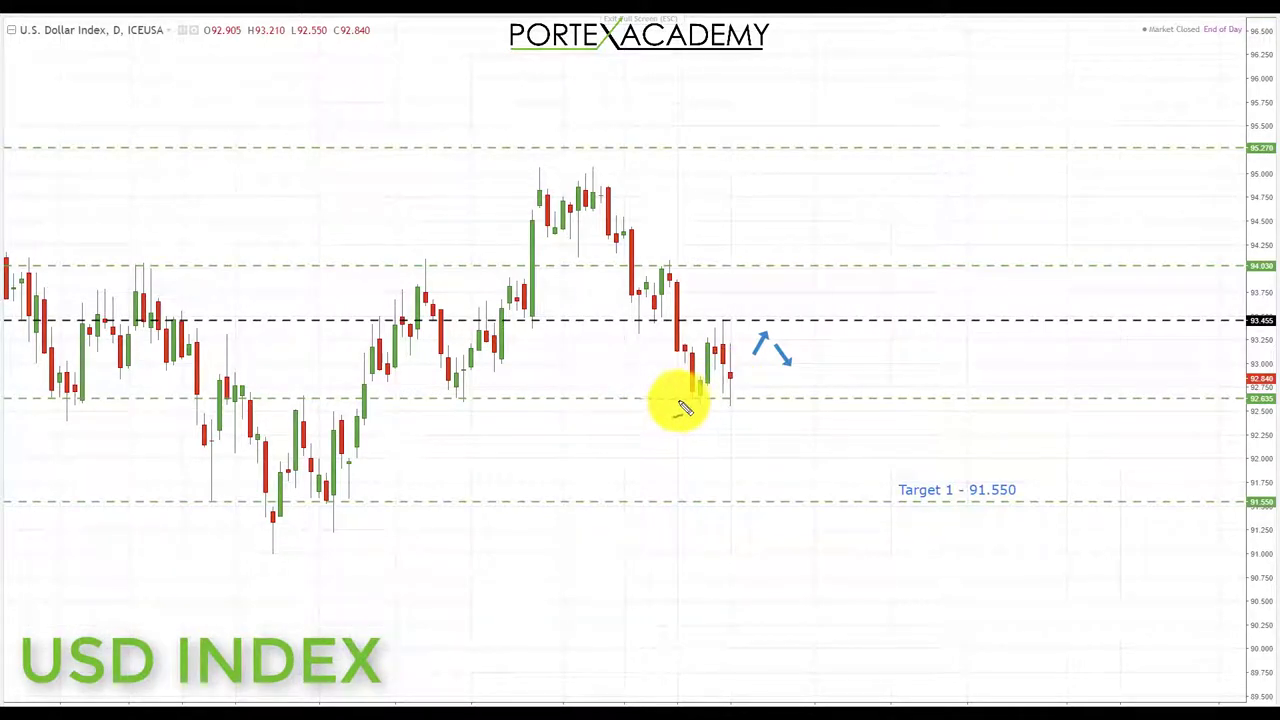
drag(670, 398, 730, 398)
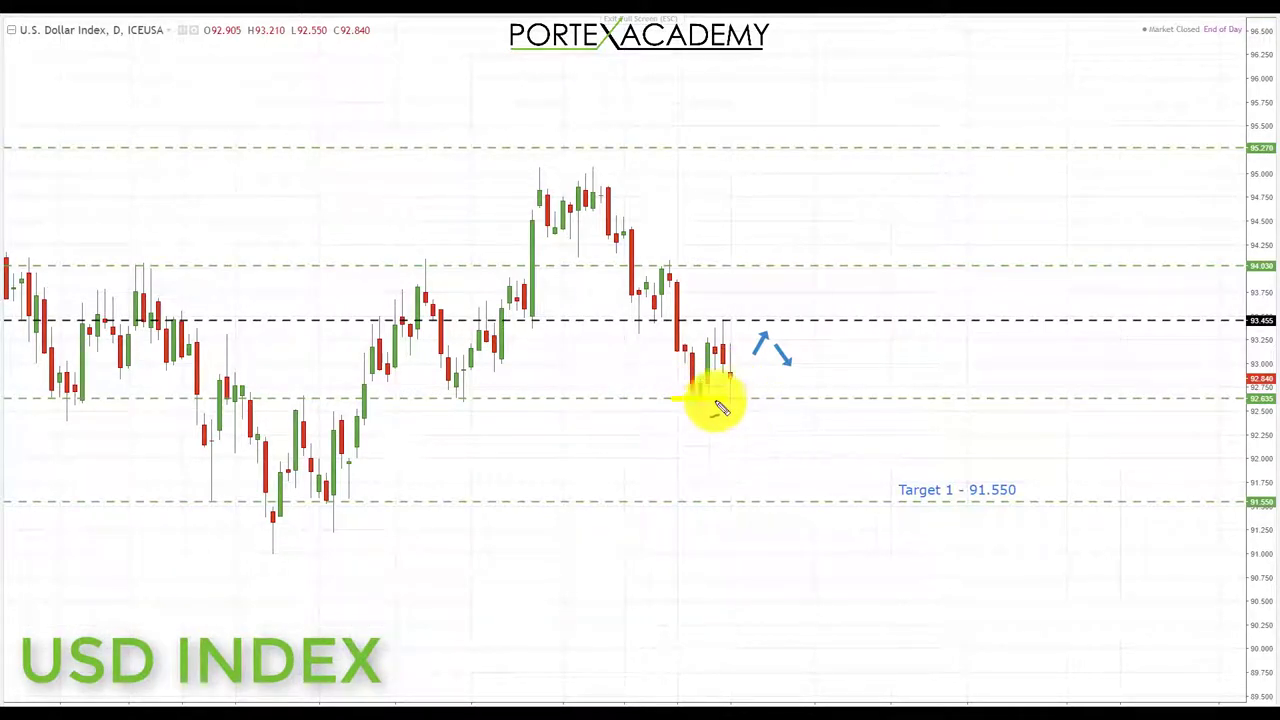
drag(662, 322, 765, 322)
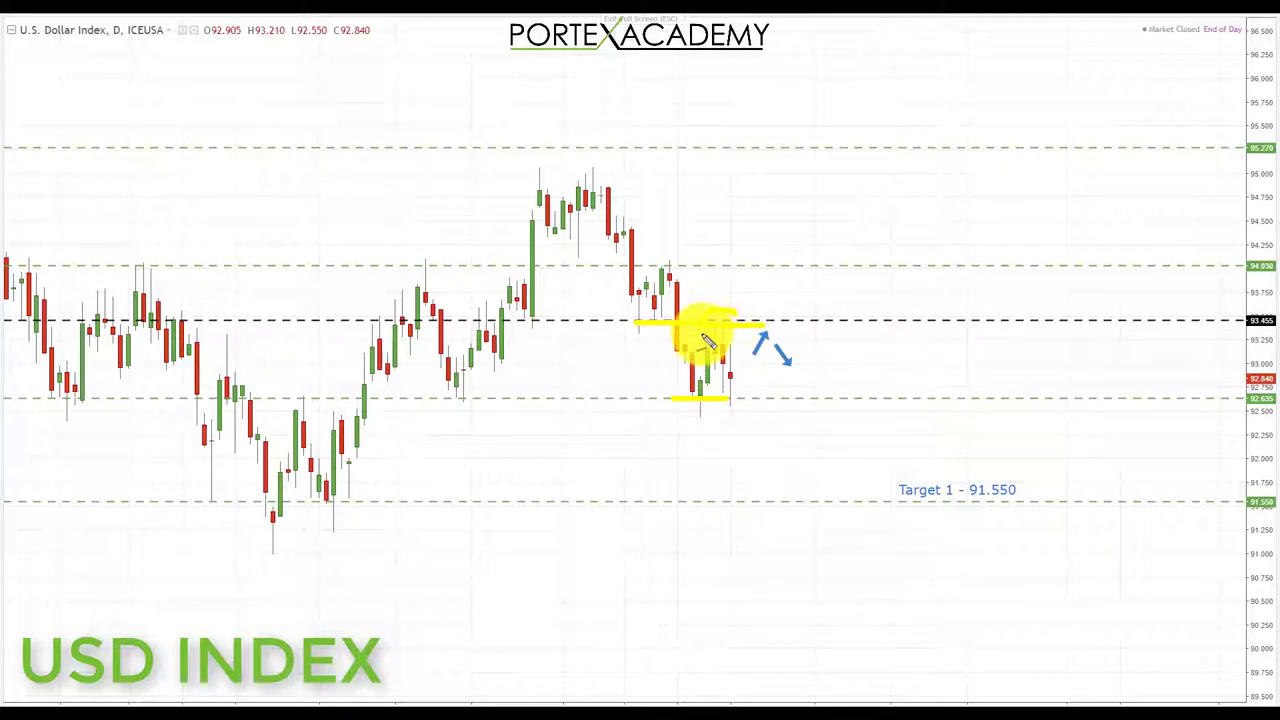
drag(735, 328, 729, 334)
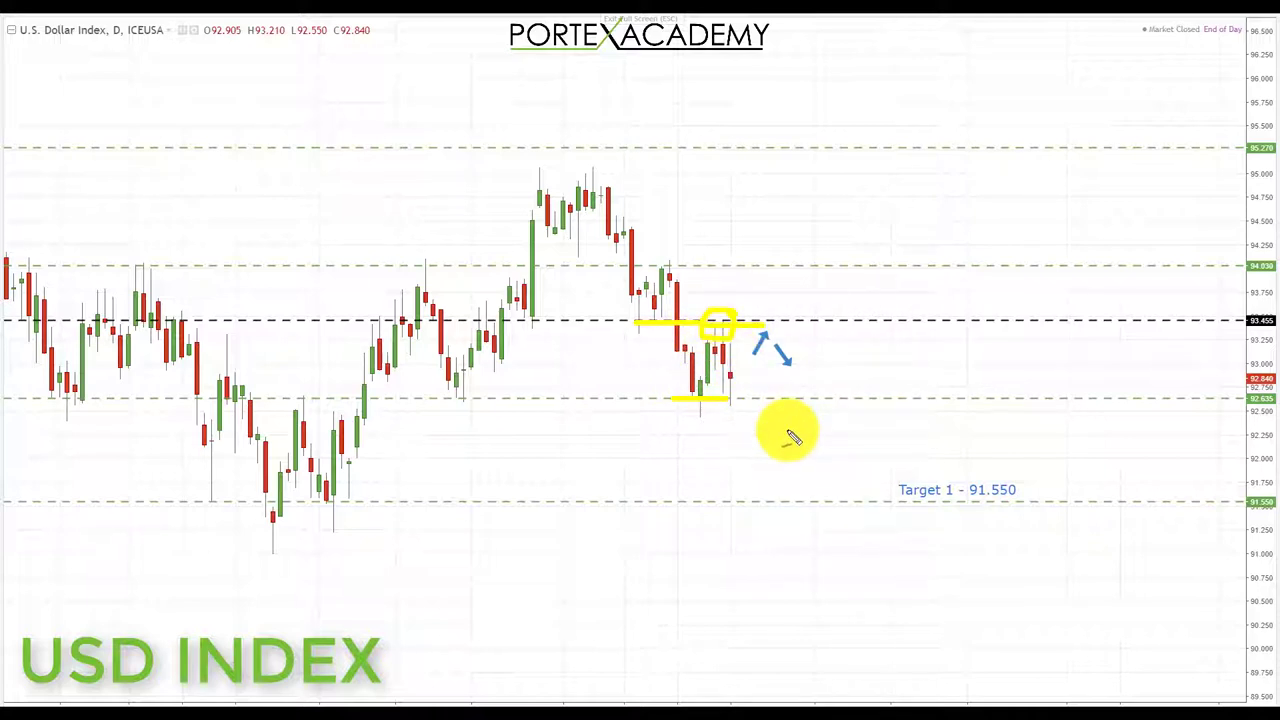
drag(680, 400, 782, 405)
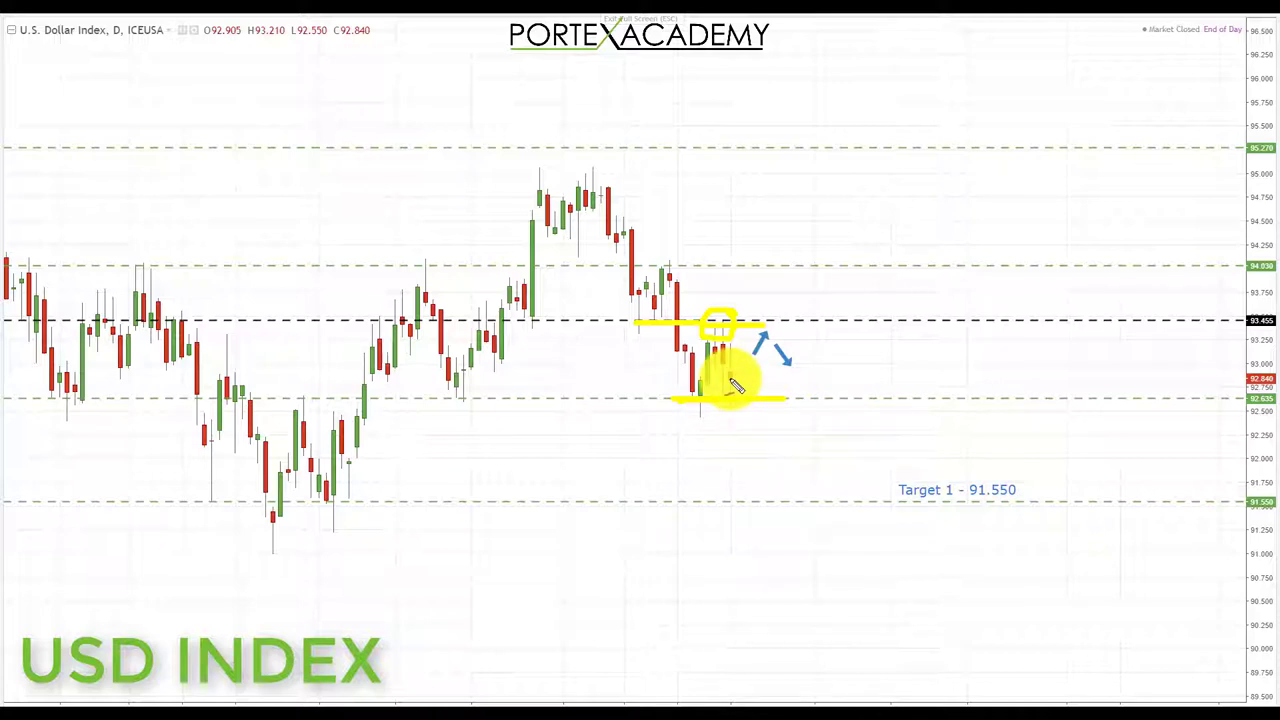
drag(731, 378, 805, 468)
drag(908, 514, 1022, 516)
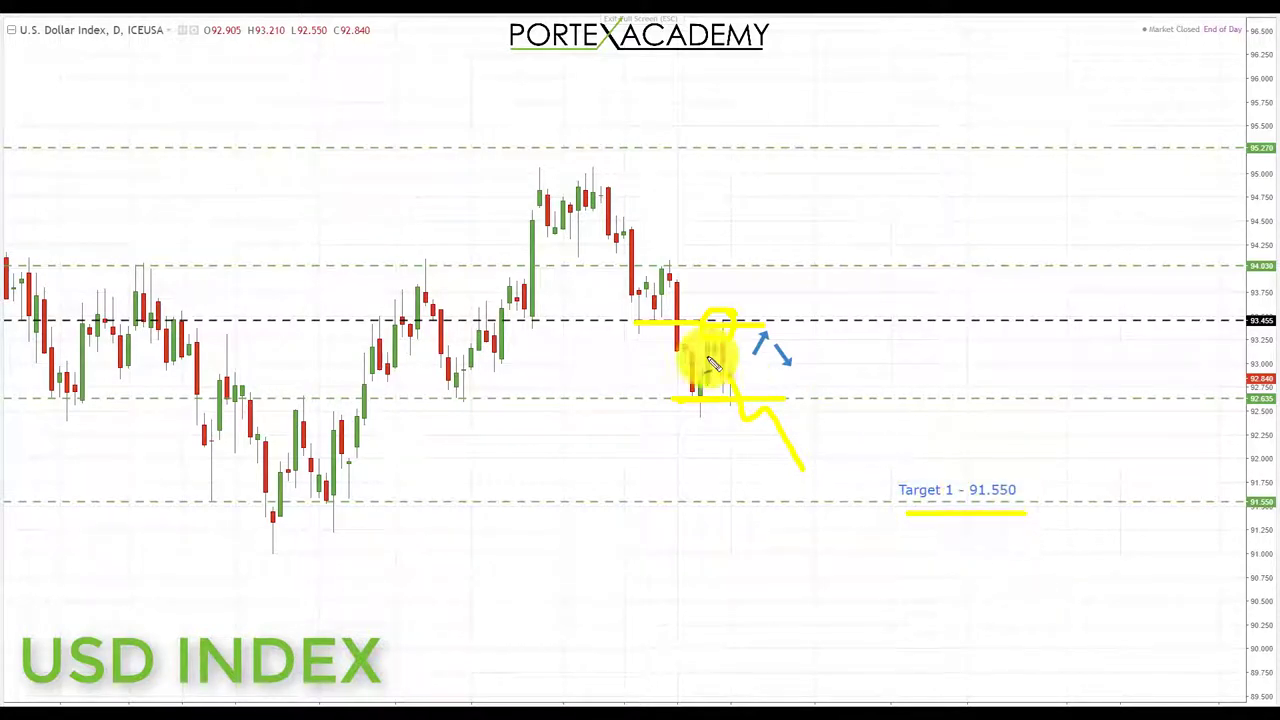
mouse_move(585, 192)
mouse_down()
mouse_move(605, 258)
mouse_move(667, 297)
mouse_move(691, 380)
mouse_move(722, 368)
mouse_up()
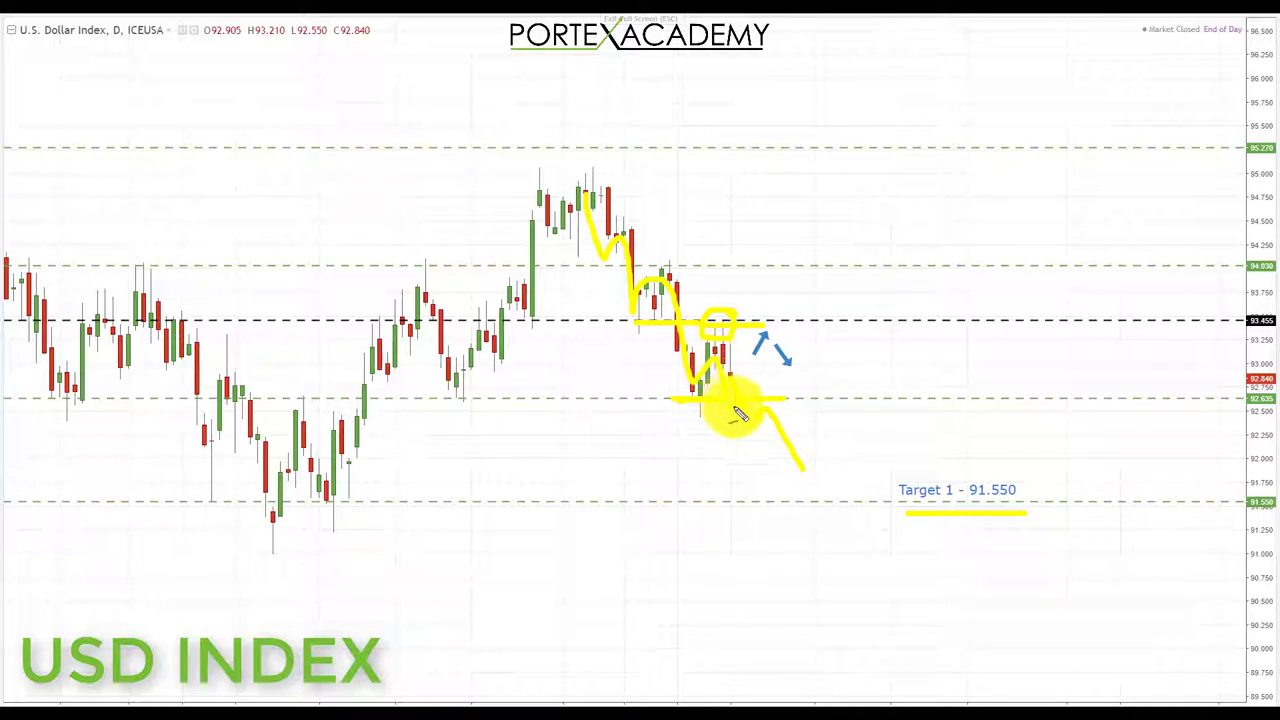
key(Escape)
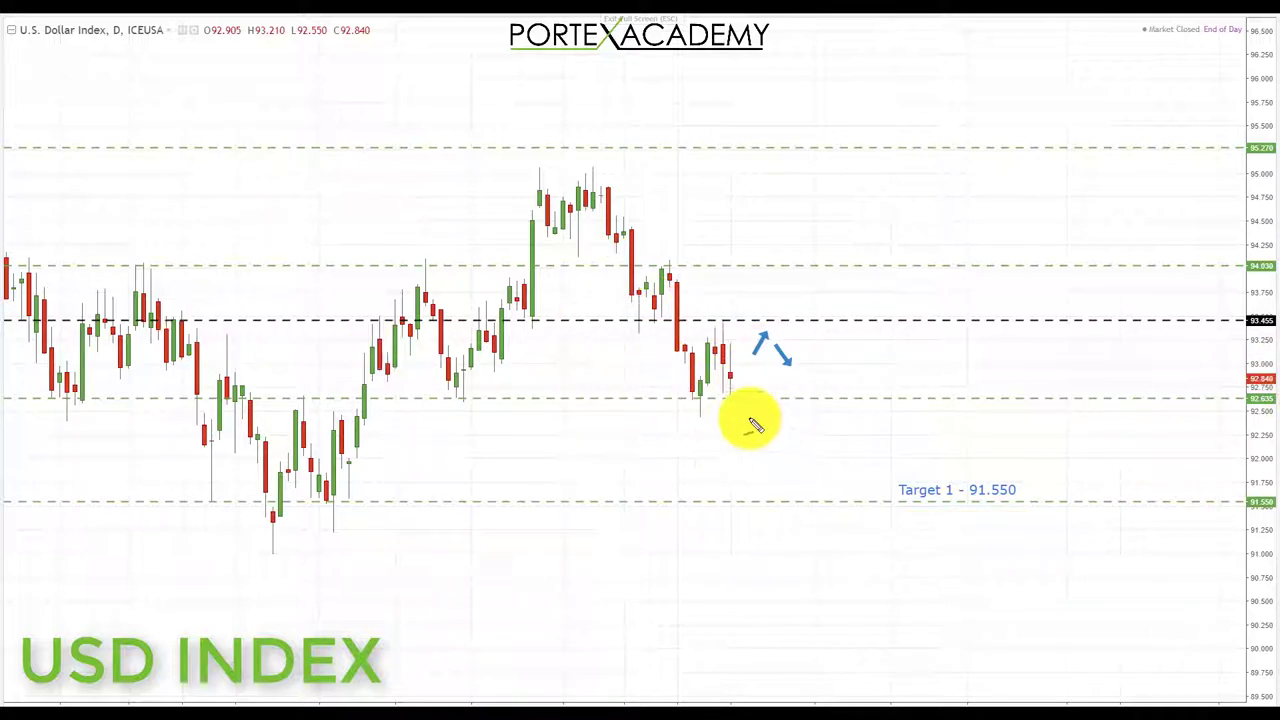
- Mark the USD Index 92.635 support in yellow and sketch the recent down-up-down price swing
drag(704, 398, 752, 398)
mouse_move(680, 330)
mouse_down()
mouse_move(714, 337)
mouse_move(735, 373)
mouse_move(777, 320)
mouse_up()
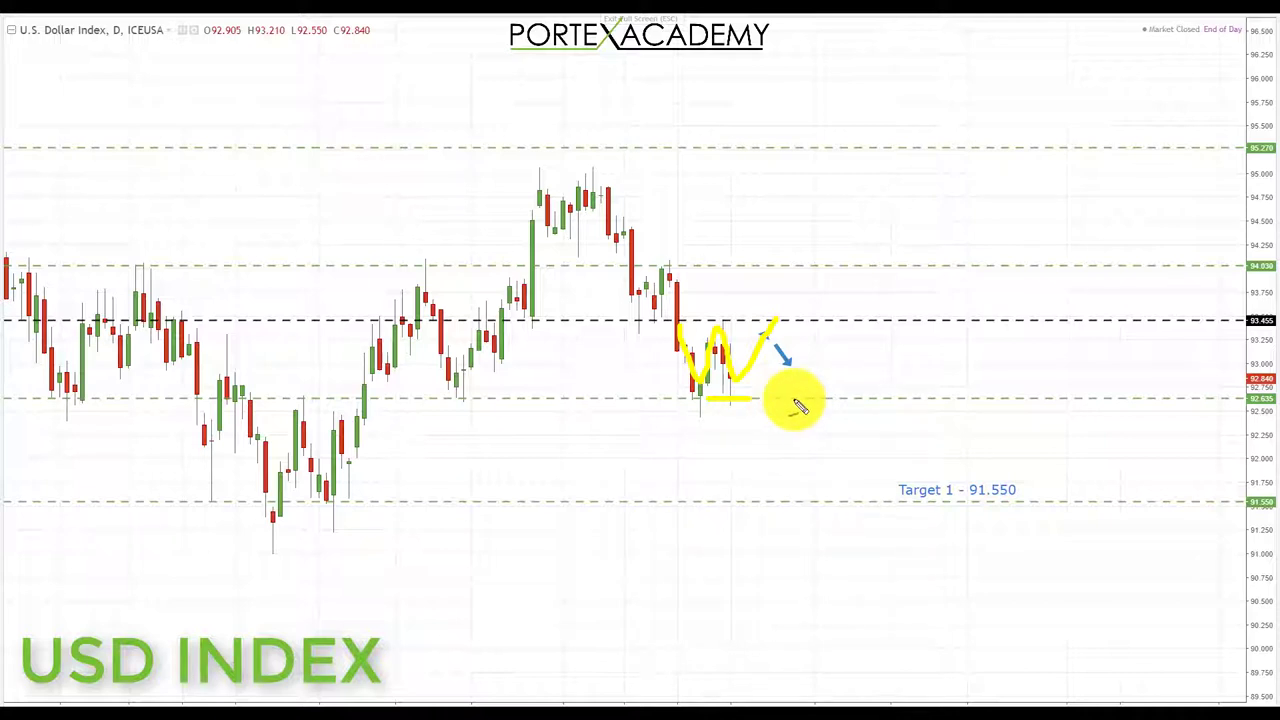
drag(701, 399, 811, 399)
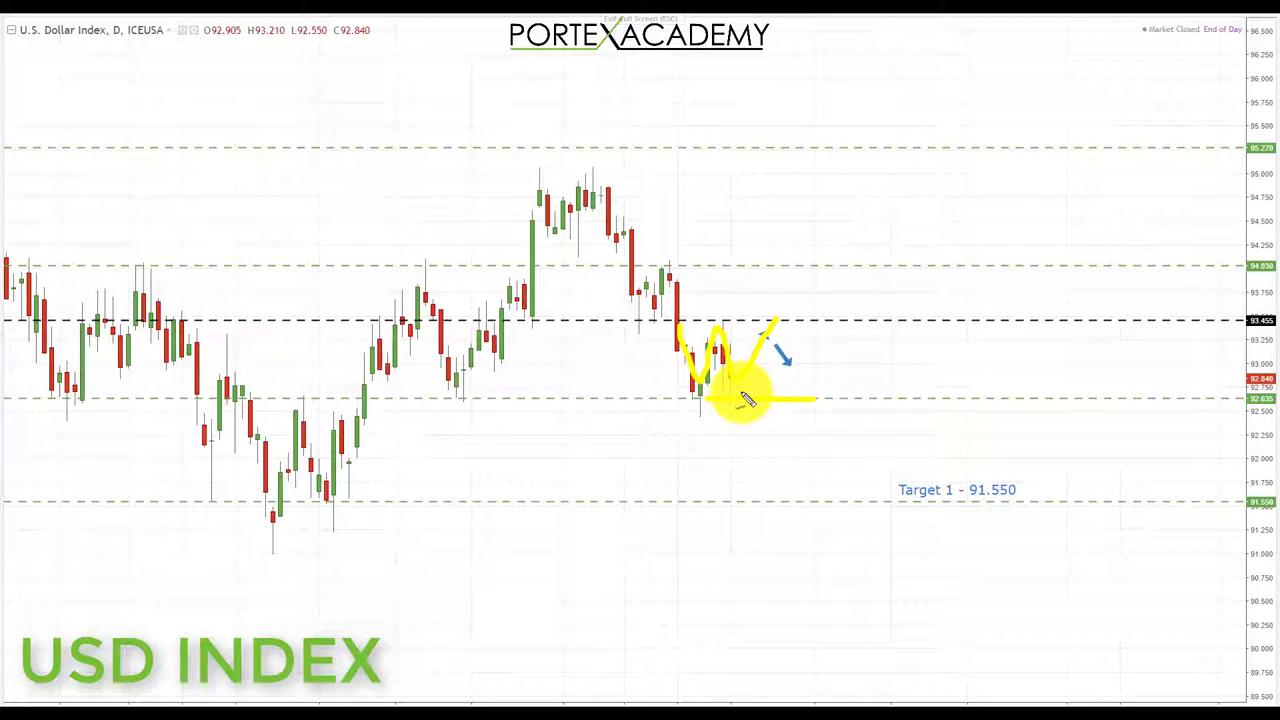
mouse_move(747, 400)
mouse_down()
mouse_move(805, 410)
mouse_move(833, 477)
mouse_move(951, 503)
mouse_move(1040, 502)
mouse_up()
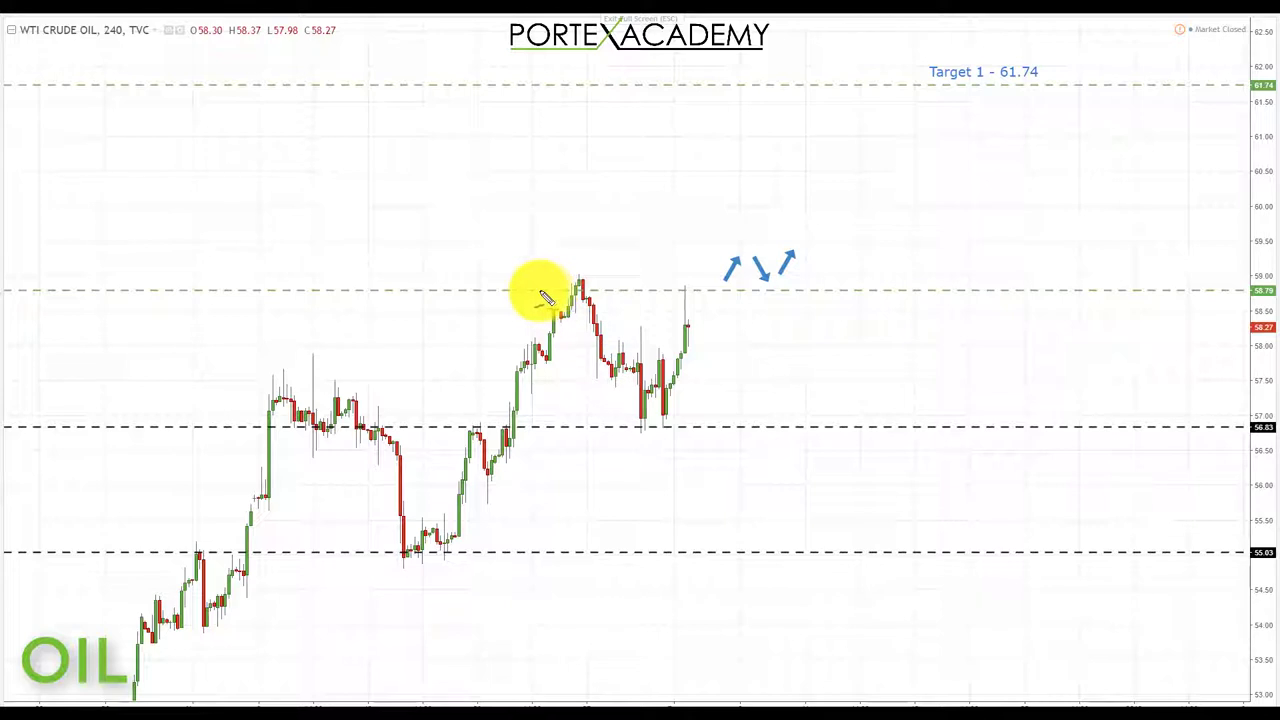
- Highlight the 58.79 and 56.83 levels, underline Target 1 - 61.74, and arrow the earlier rally
drag(557, 297, 594, 290)
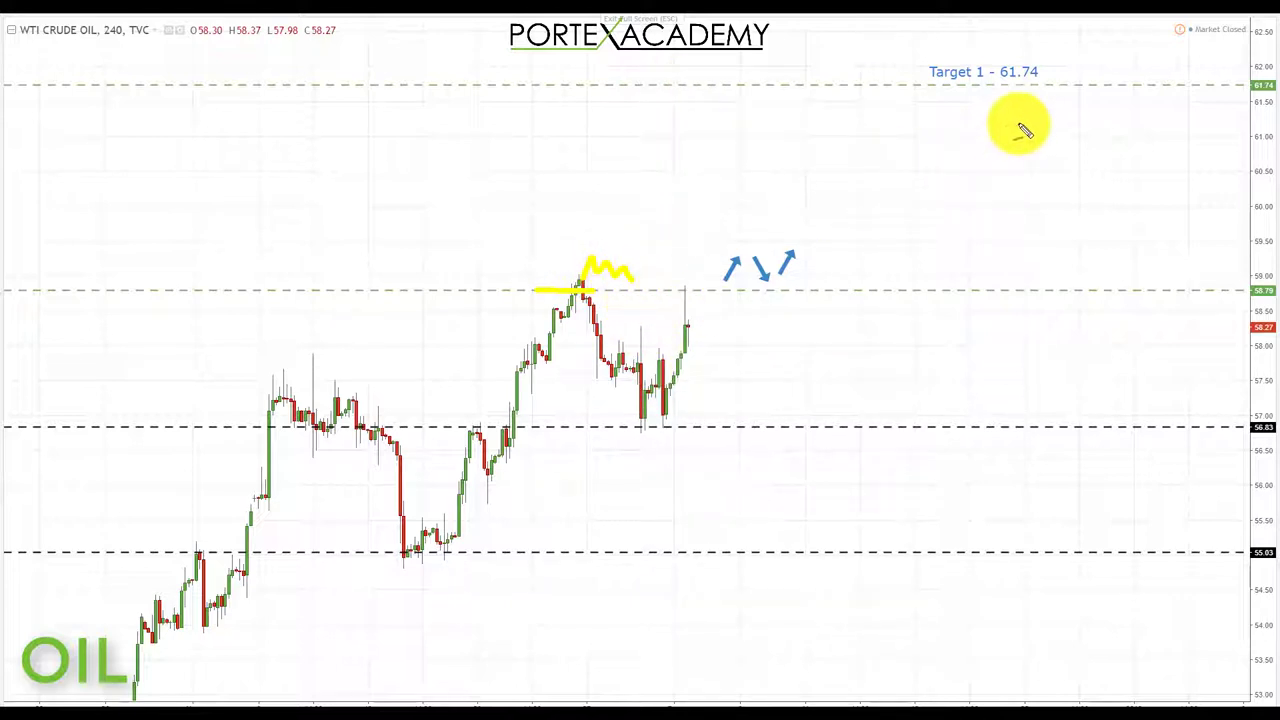
drag(931, 96, 1028, 96)
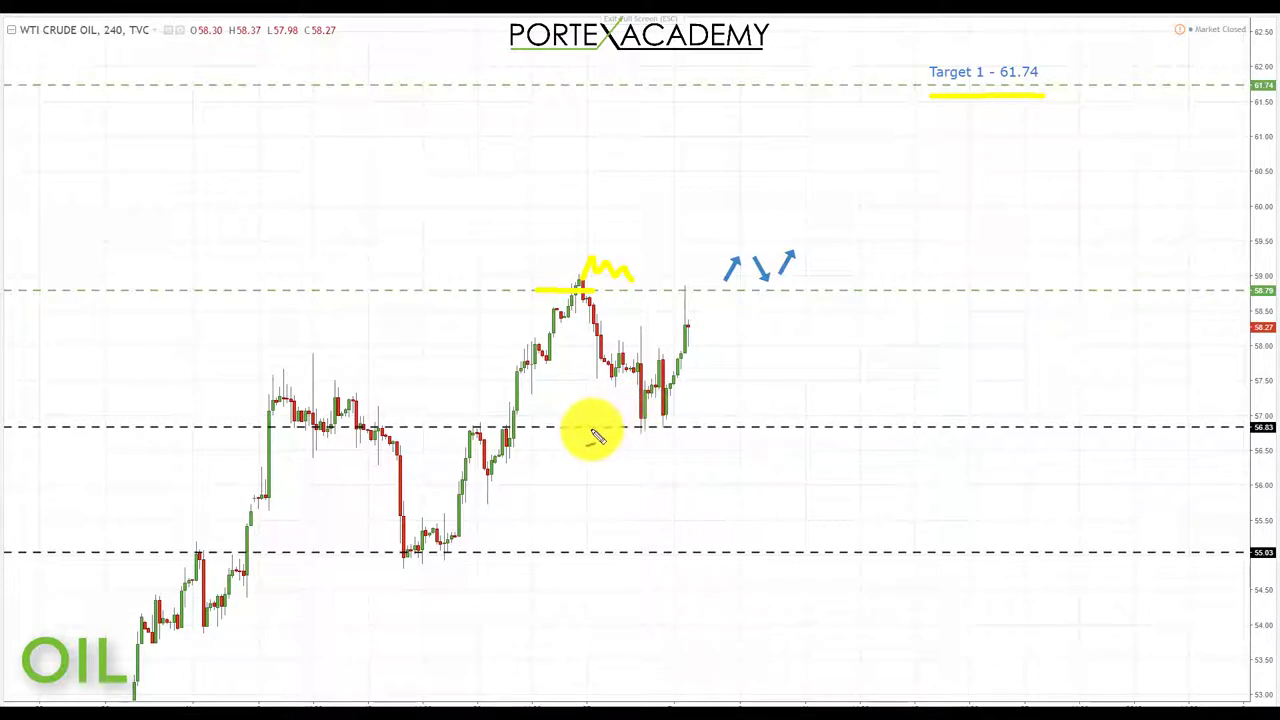
drag(595, 428, 696, 428)
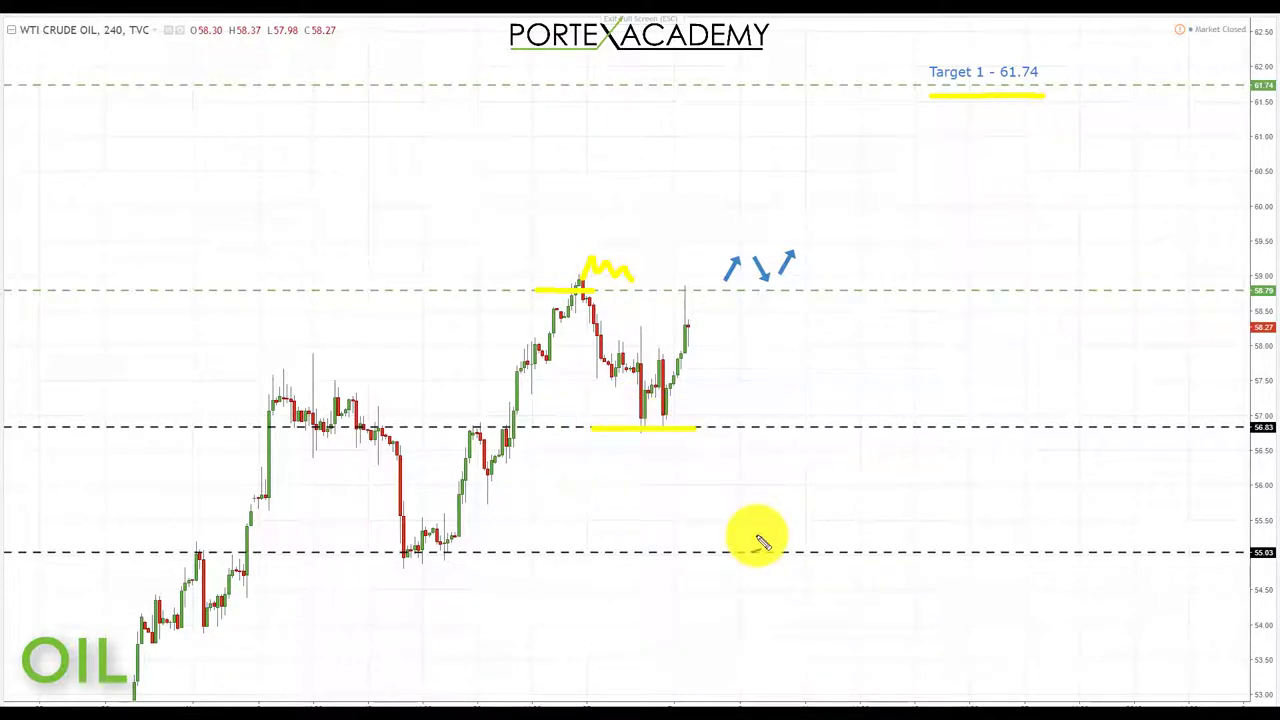
mouse_move(383, 347)
mouse_down()
mouse_move(480, 349)
mouse_move(466, 358)
mouse_up()
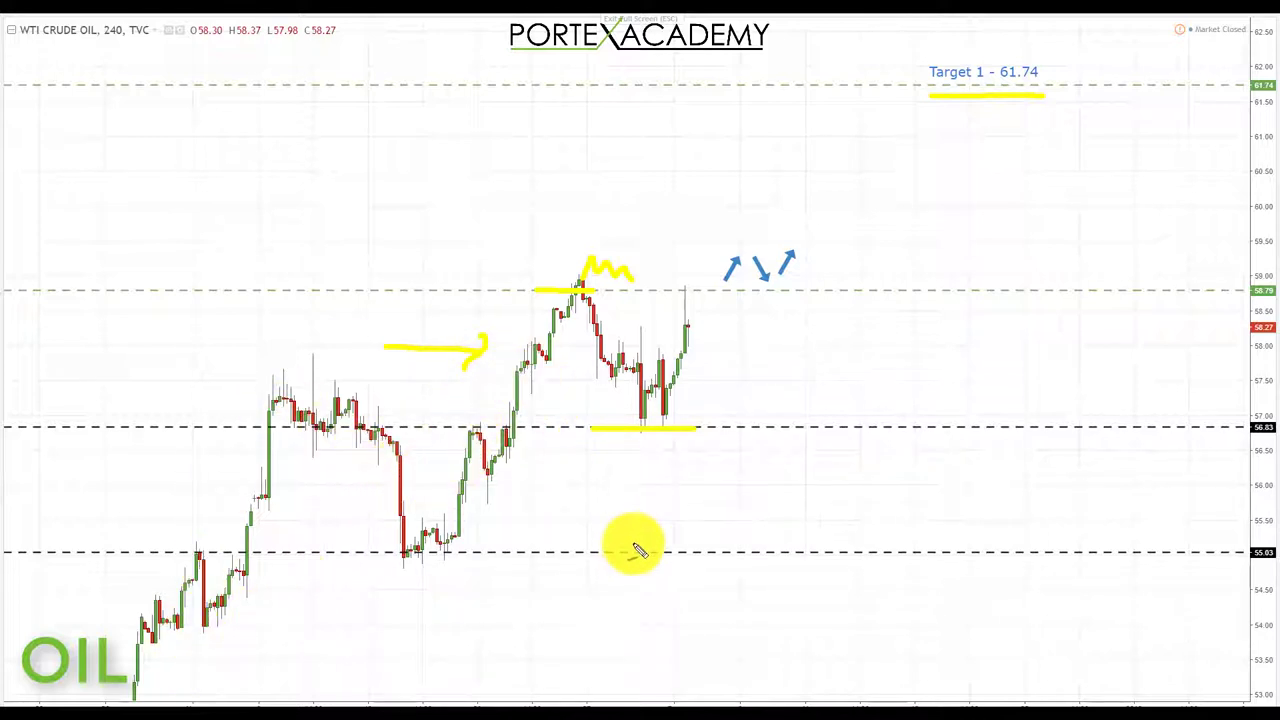
- Circle the lows at 56.83, retrace 58.79, and sketch a projected drop ending at 56.83
mouse_move(678, 420)
mouse_down()
mouse_move(623, 423)
mouse_move(646, 451)
mouse_move(689, 429)
mouse_move(665, 407)
mouse_up()
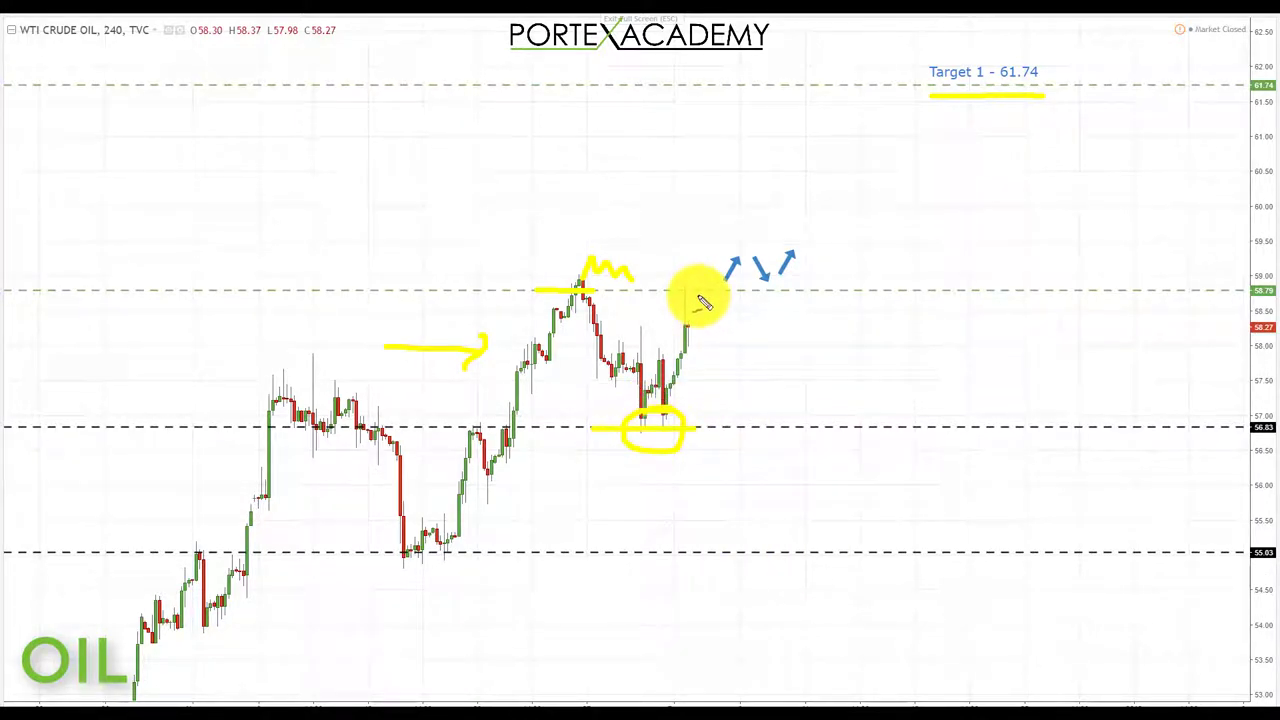
drag(638, 294, 740, 295)
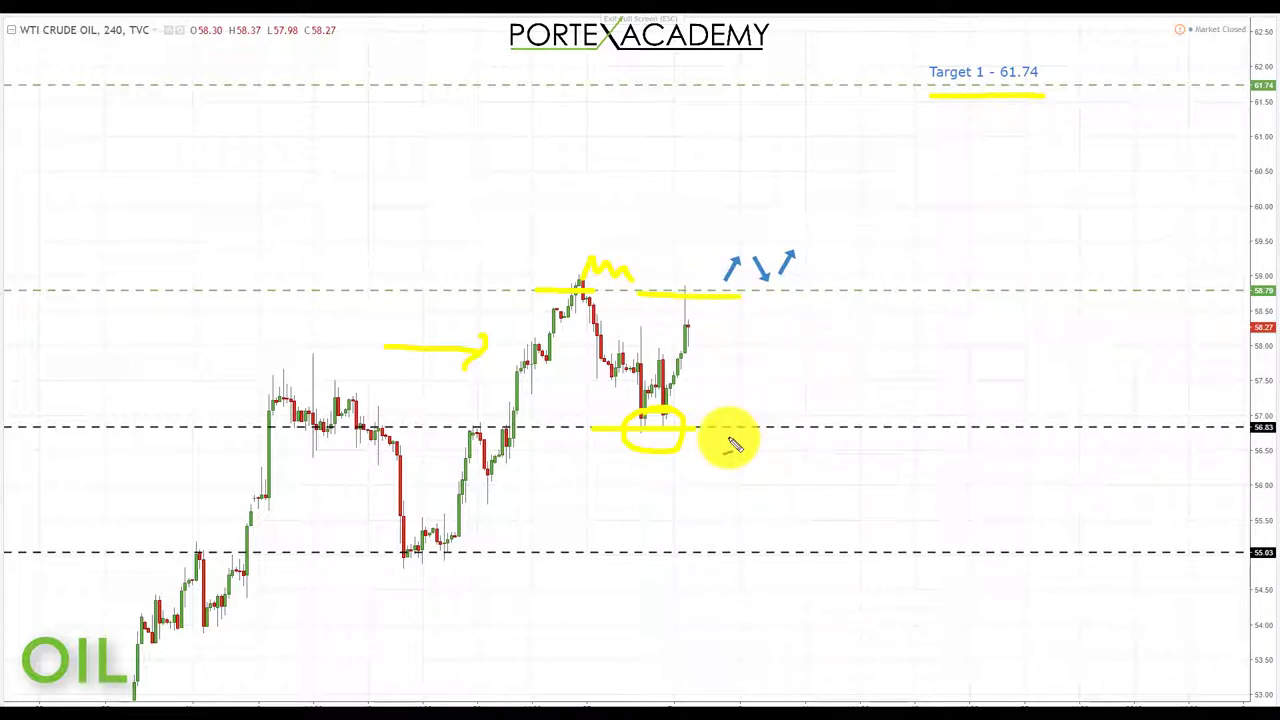
drag(690, 327, 746, 423)
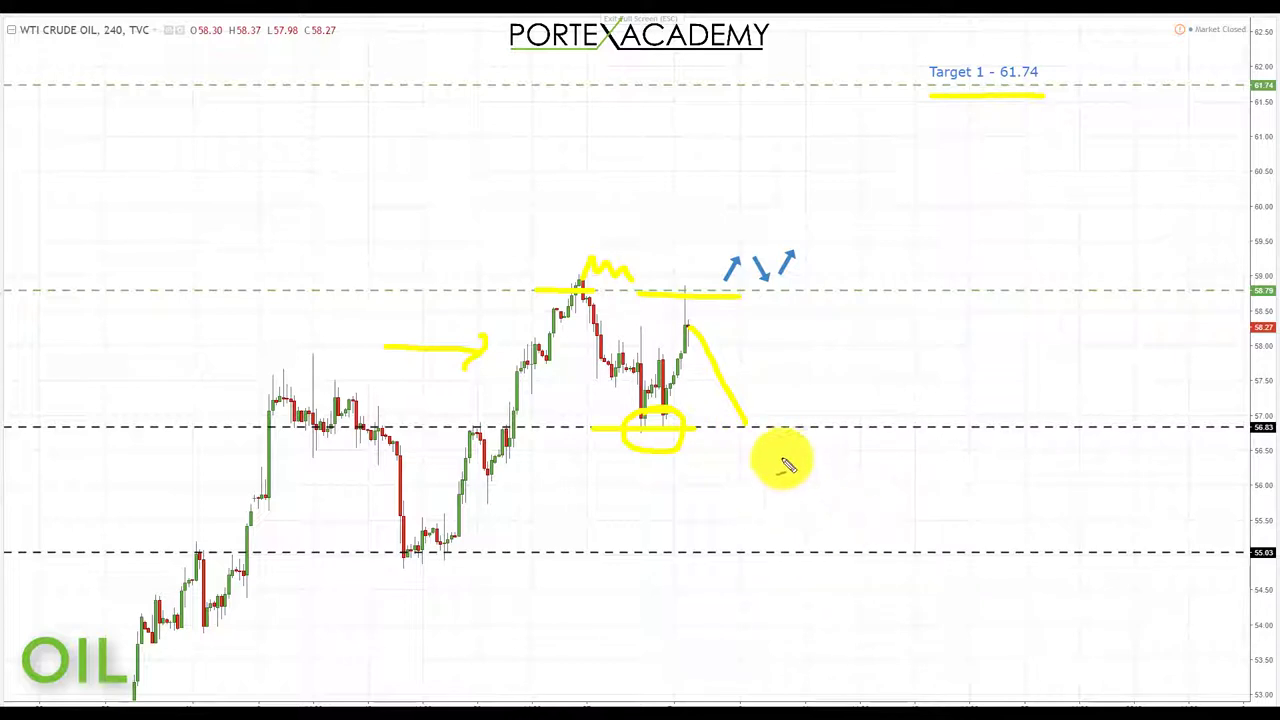
mouse_move(766, 400)
mouse_down()
mouse_move(720, 400)
mouse_move(766, 449)
mouse_move(777, 400)
mouse_move(728, 405)
mouse_up()
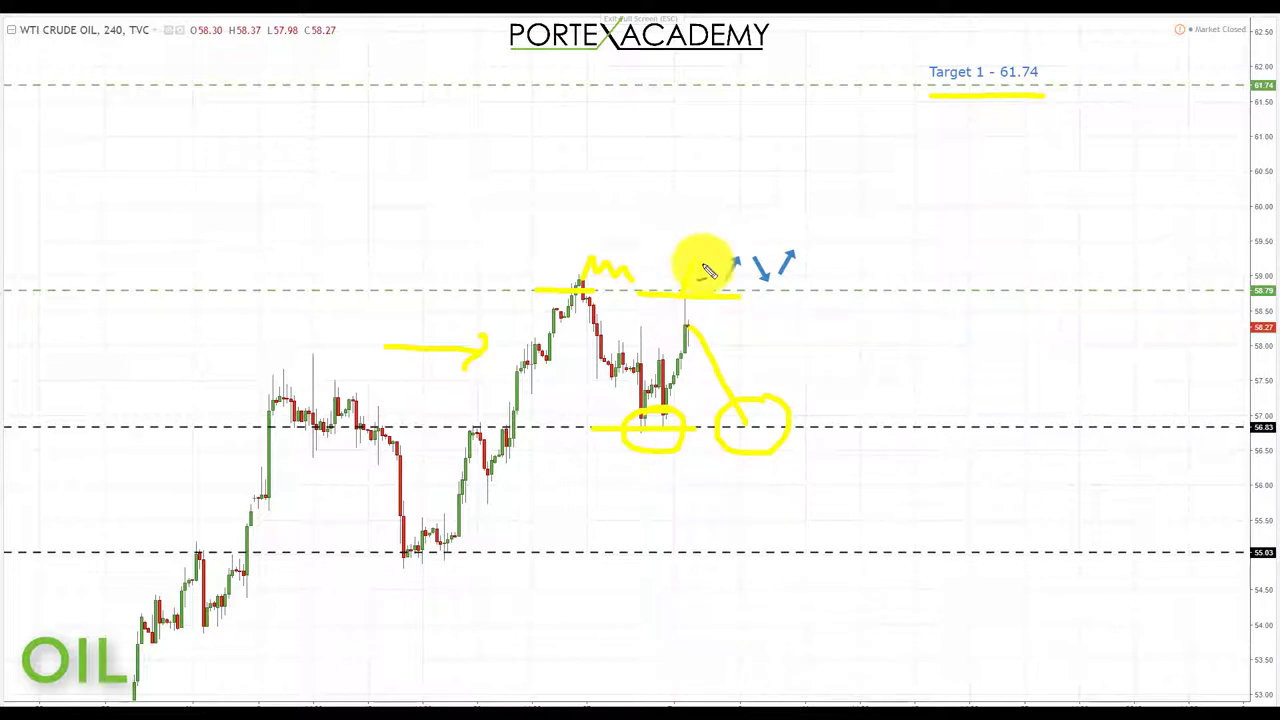
- Draw a yellow double-top squiggle above 58.79, a downward arrow over the peak, and circle the blue arrows
drag(727, 280, 745, 286)
mouse_move(636, 145)
mouse_down()
mouse_move(618, 205)
mouse_move(636, 232)
mouse_up()
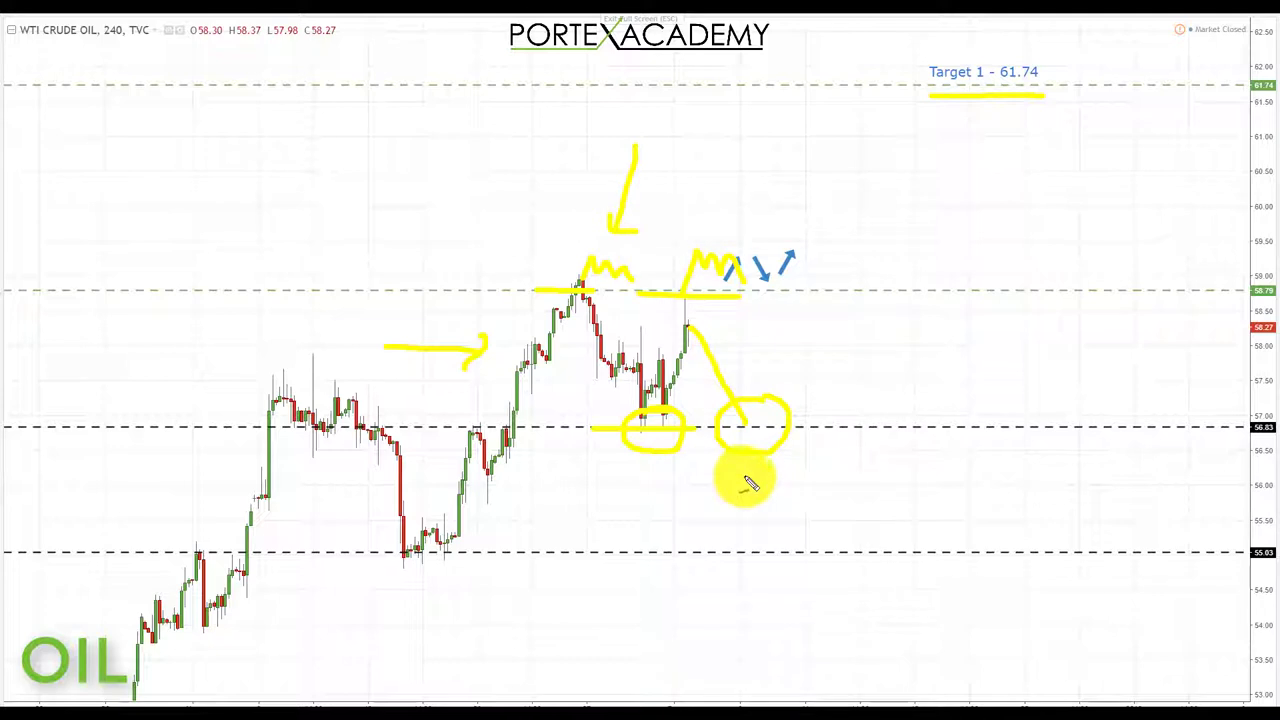
mouse_move(767, 260)
mouse_down()
mouse_move(737, 277)
mouse_move(771, 294)
mouse_move(766, 251)
mouse_move(815, 268)
mouse_move(929, 118)
mouse_up()
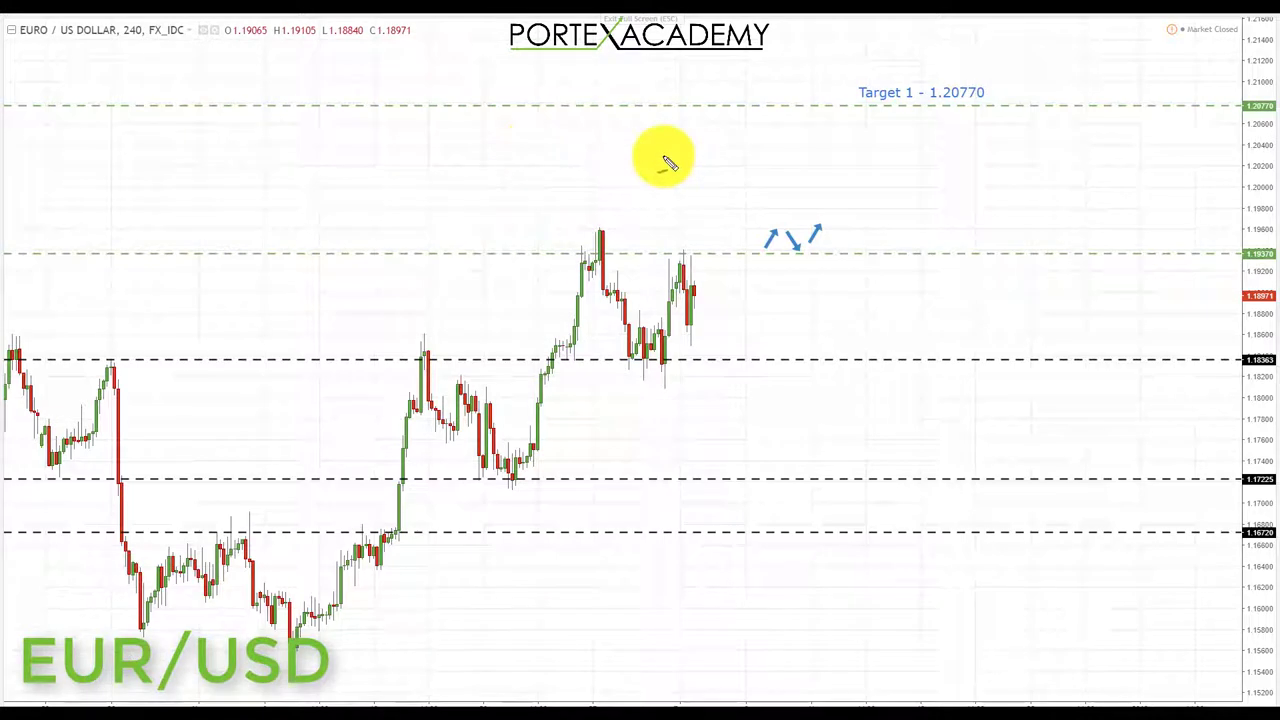
- Trace the EUR/USD 1.1937 and 1.1836 levels in yellow and sketch a projected rise to 1.1937
drag(603, 257, 551, 258)
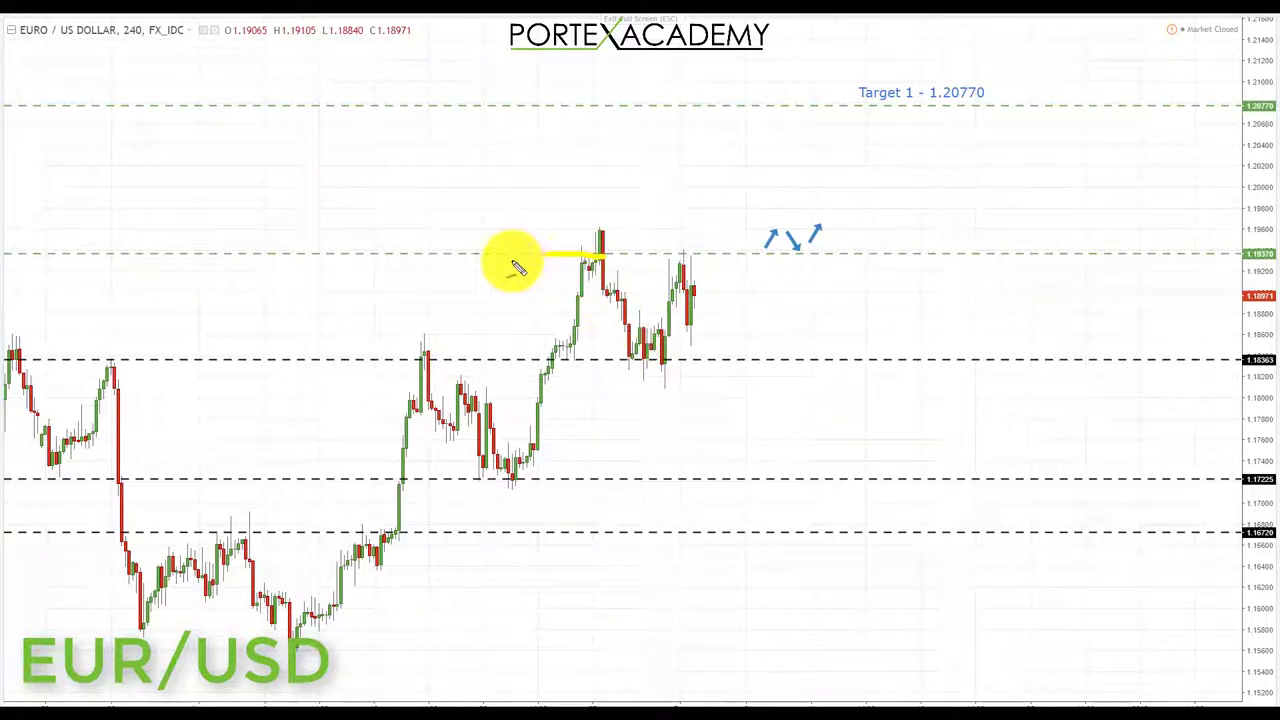
drag(586, 251, 624, 252)
drag(606, 360, 684, 360)
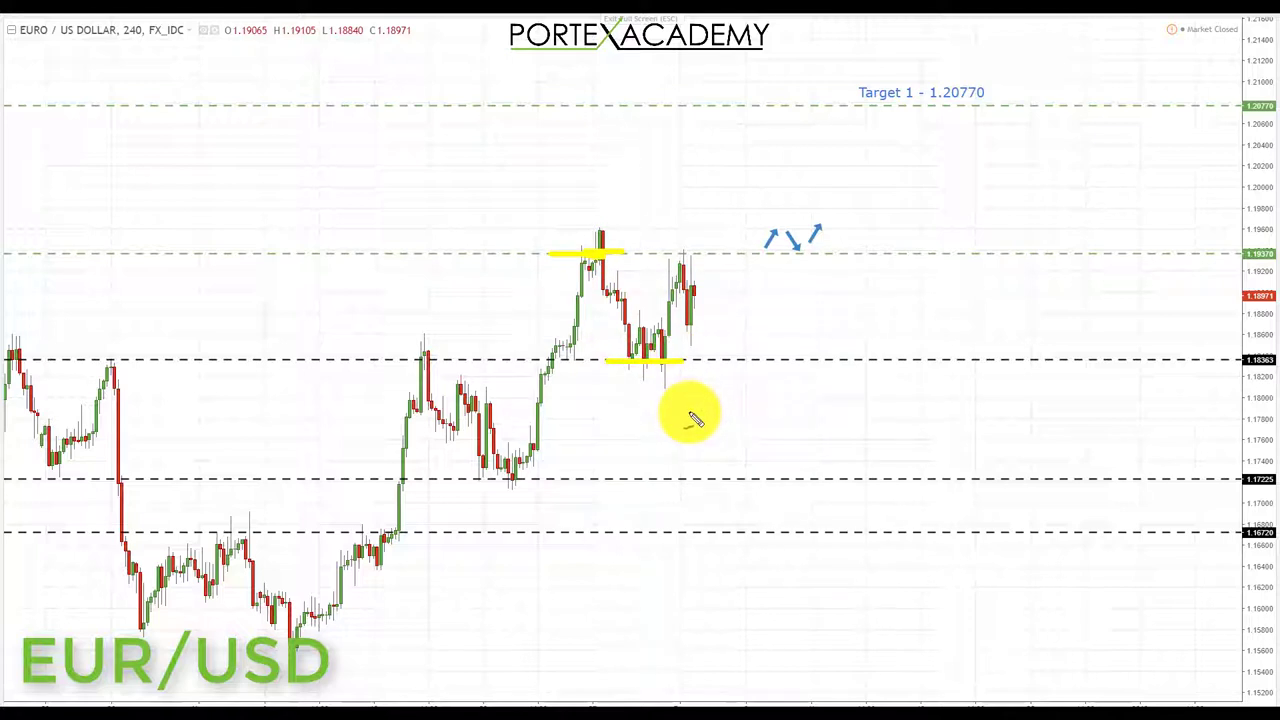
mouse_move(885, 397)
mouse_down()
mouse_move(926, 346)
mouse_move(945, 252)
mouse_up()
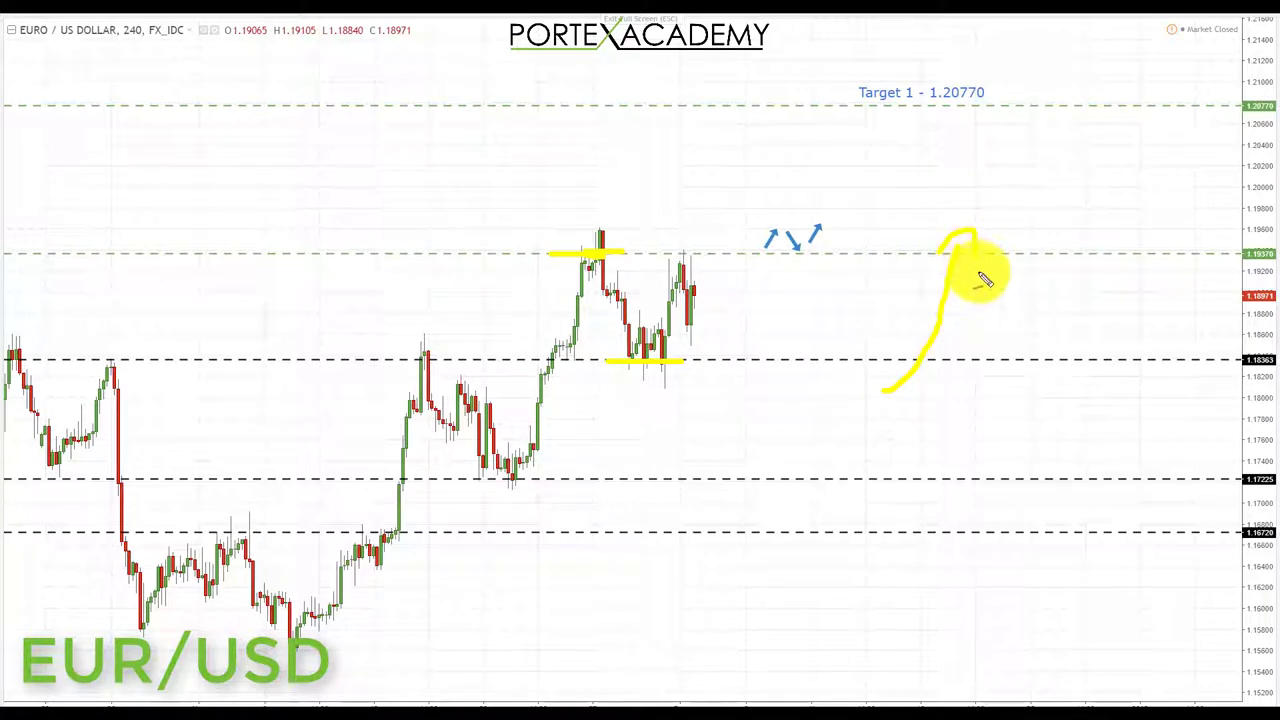
drag(683, 253, 760, 253)
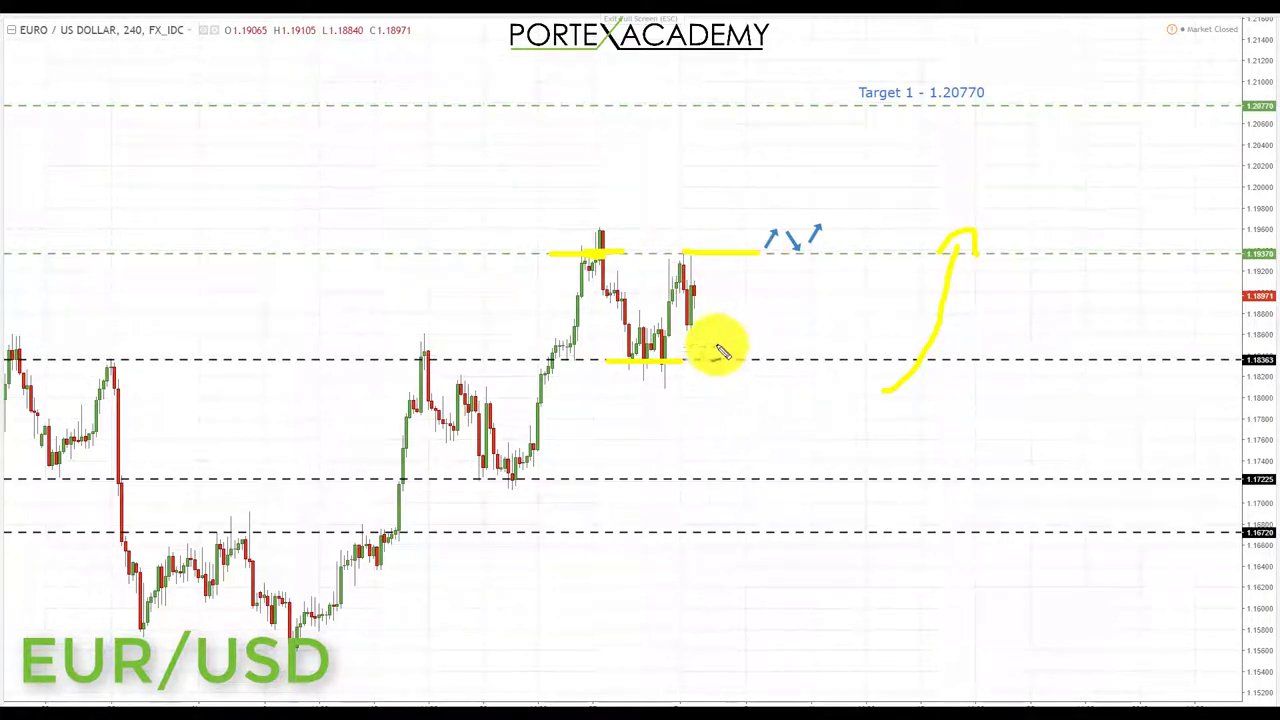
- Sketch a projected drop to 1.1836 and 1.17225, circle the candles at 1.18363, and draw a rebound
drag(692, 288, 728, 354)
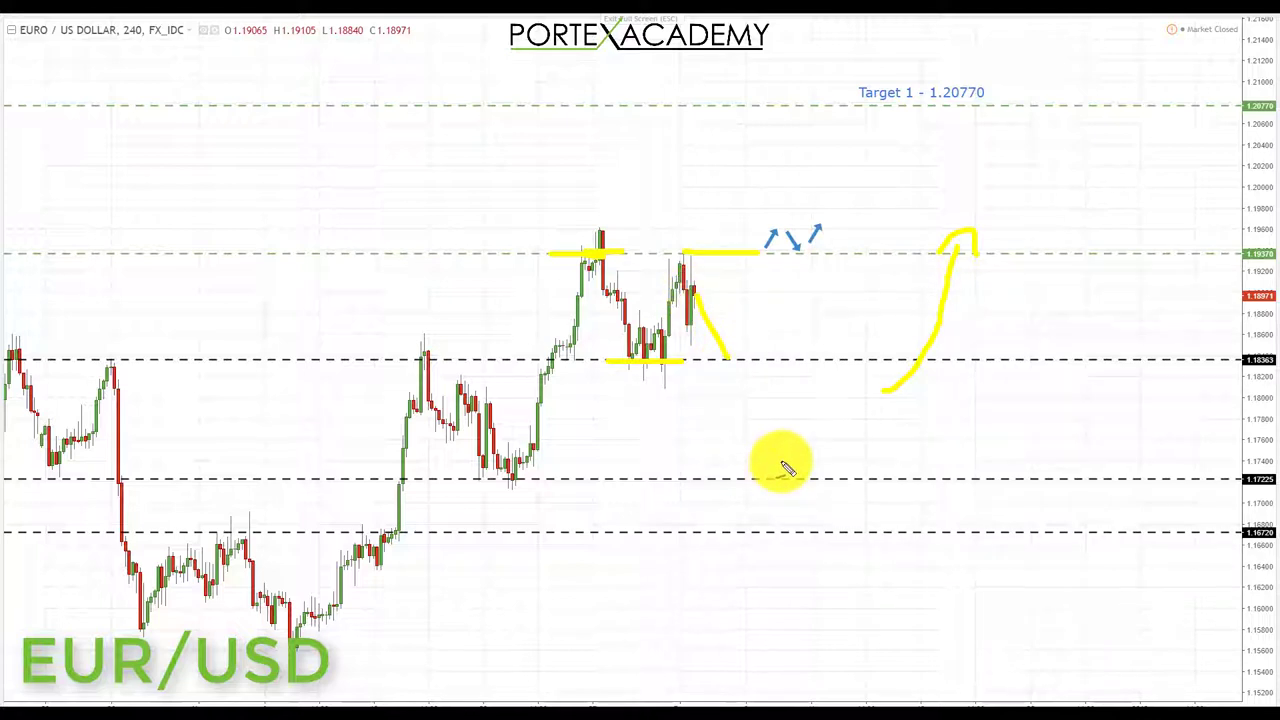
drag(686, 358, 776, 360)
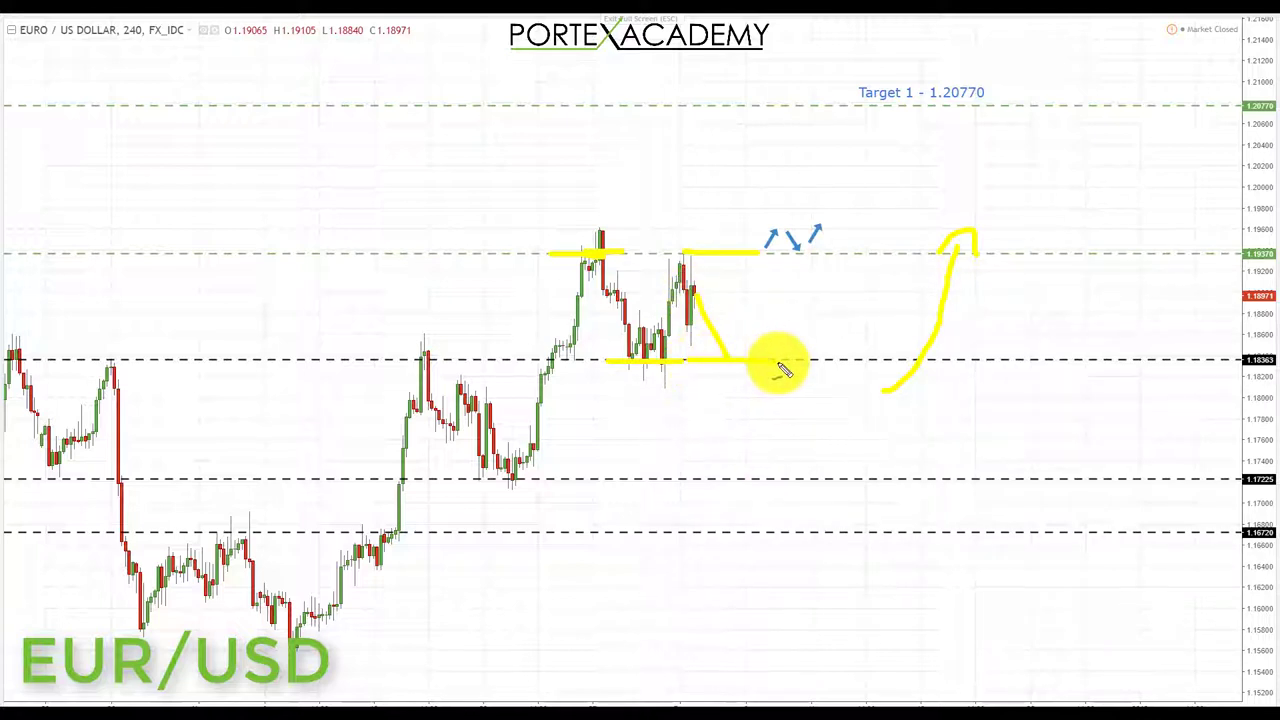
drag(838, 478, 742, 430)
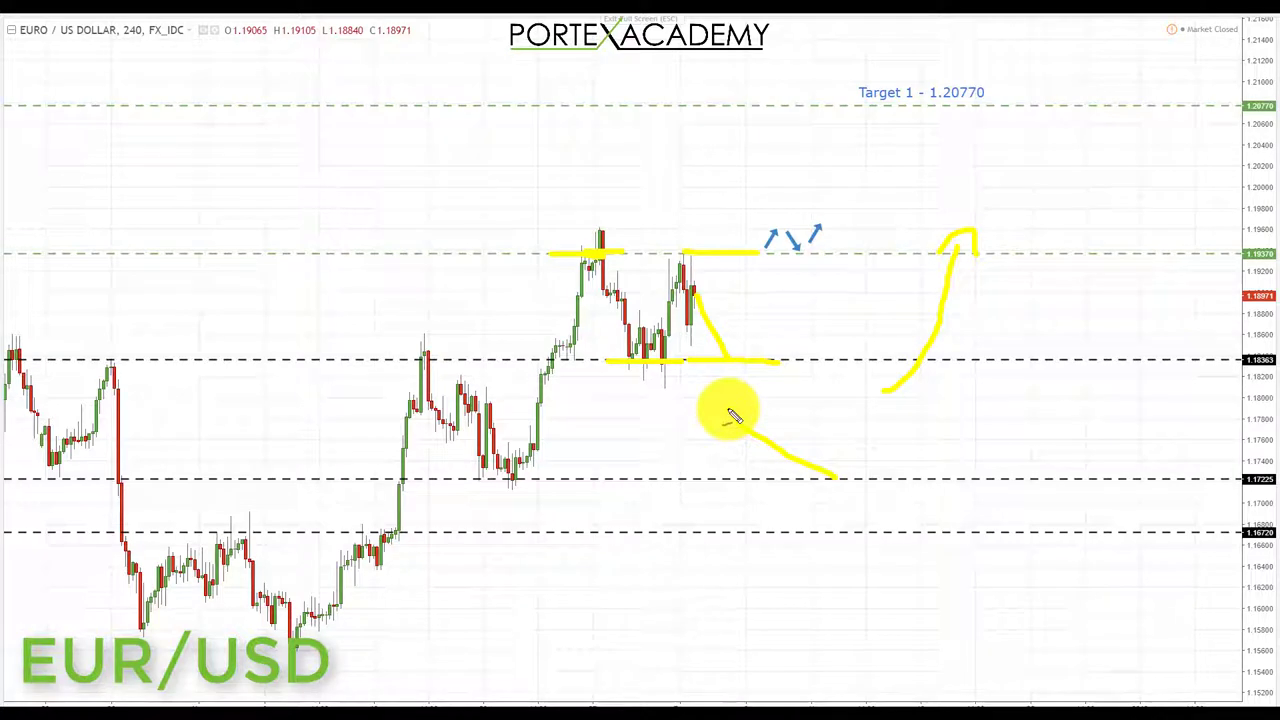
mouse_move(737, 331)
mouse_down()
mouse_move(714, 360)
mouse_move(749, 337)
mouse_move(738, 322)
mouse_up()
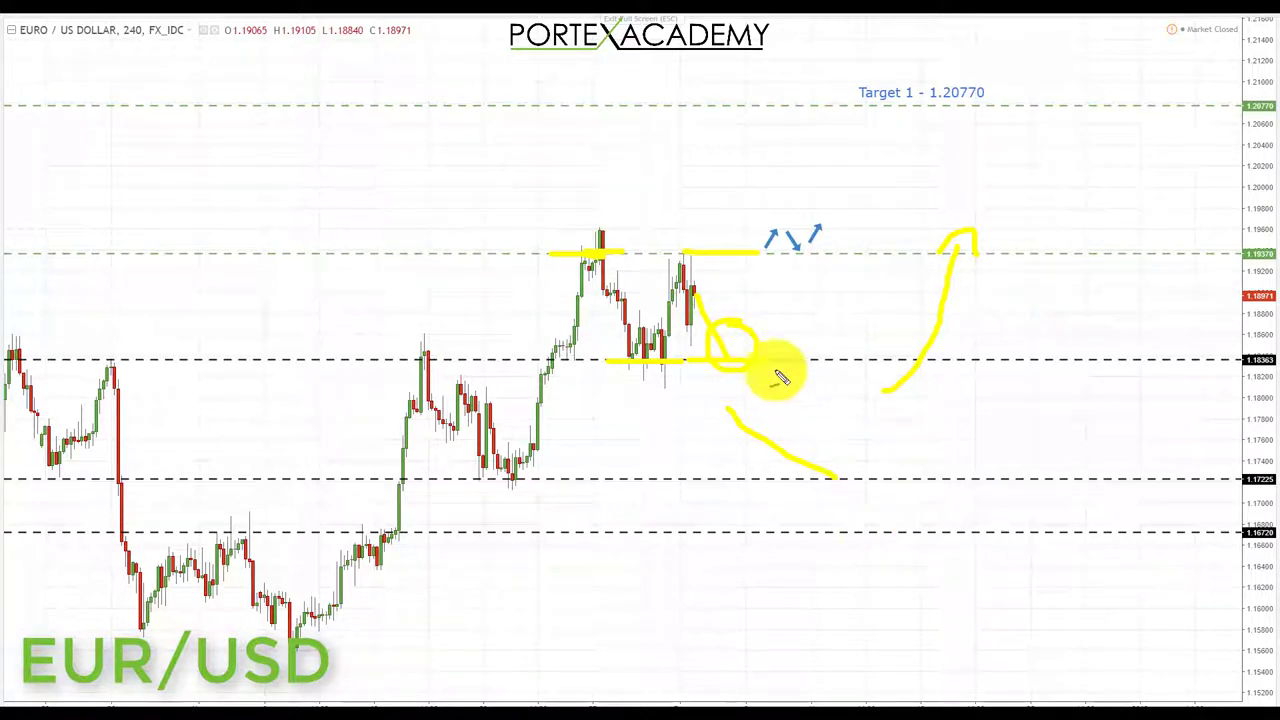
drag(748, 362, 805, 255)
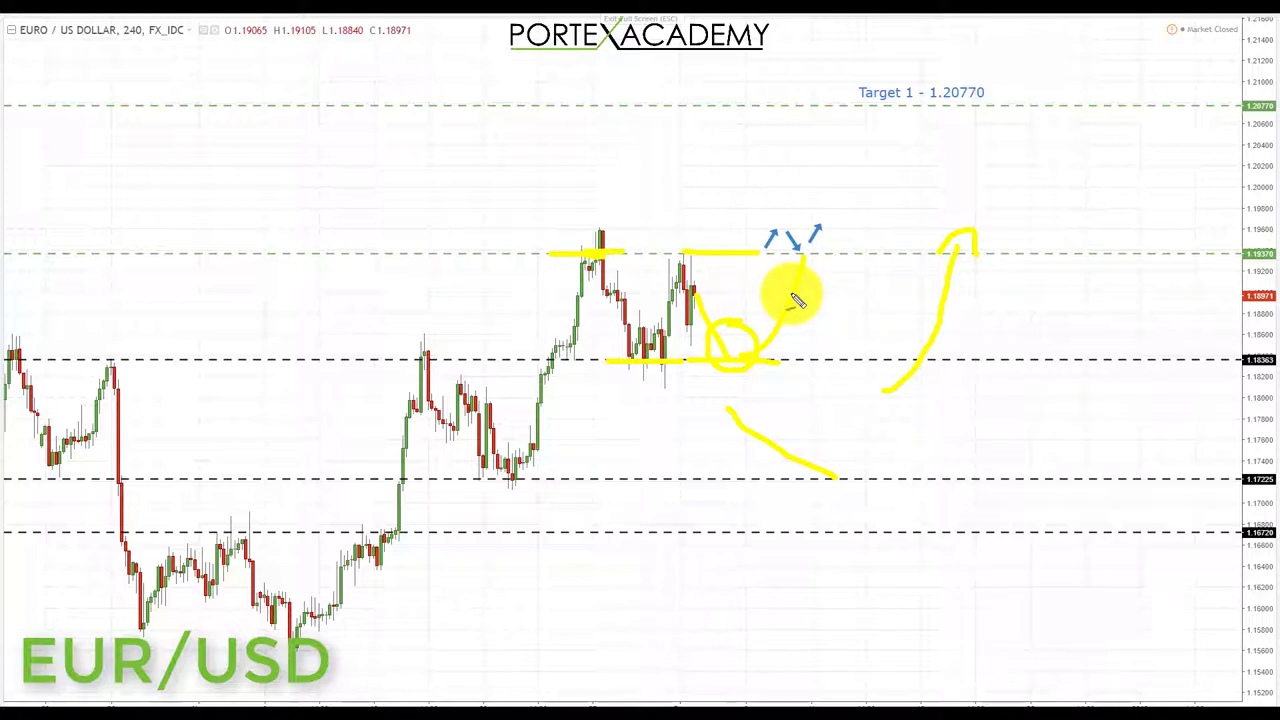
- Extend the rising path past 1.19370 to Target 1, underline the 1.20770 label, and arrow it
mouse_move(797, 302)
mouse_down()
mouse_move(817, 234)
mouse_move(876, 250)
mouse_move(868, 226)
mouse_move(876, 262)
mouse_move(893, 215)
mouse_move(902, 232)
mouse_up()
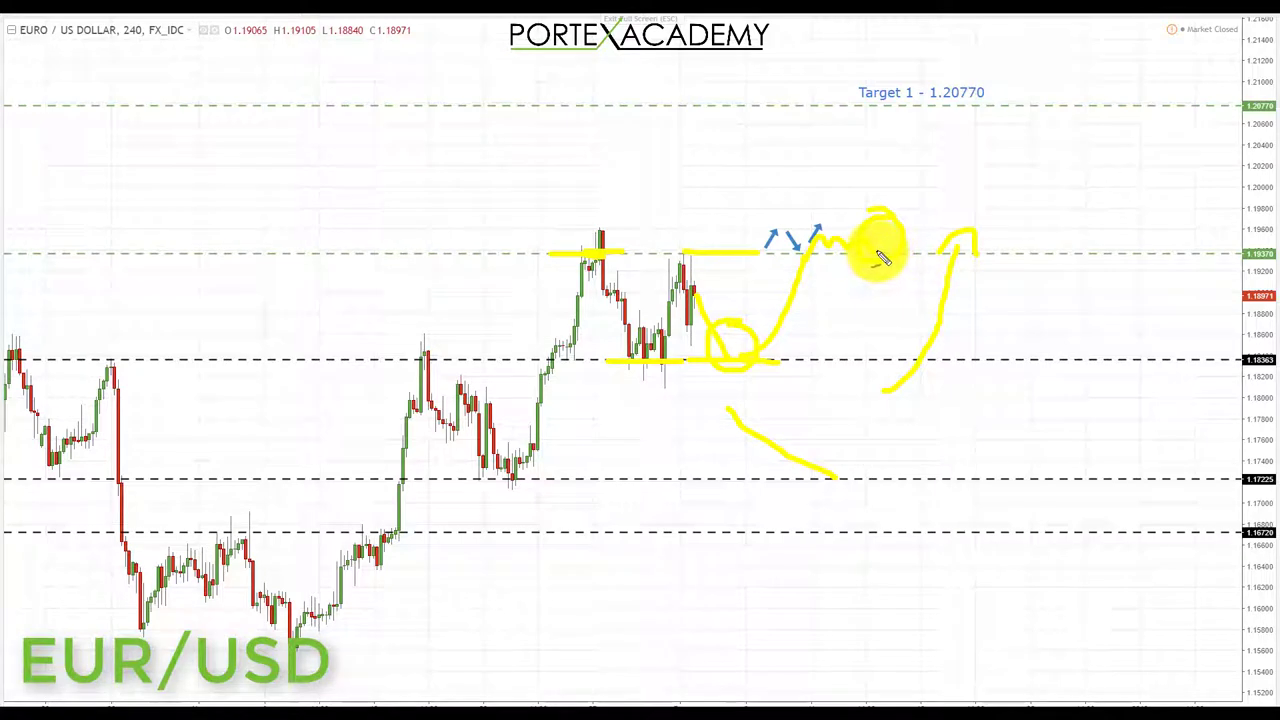
mouse_move(884, 258)
mouse_down()
mouse_move(928, 220)
mouse_move(948, 145)
mouse_move(974, 128)
mouse_move(981, 142)
mouse_up()
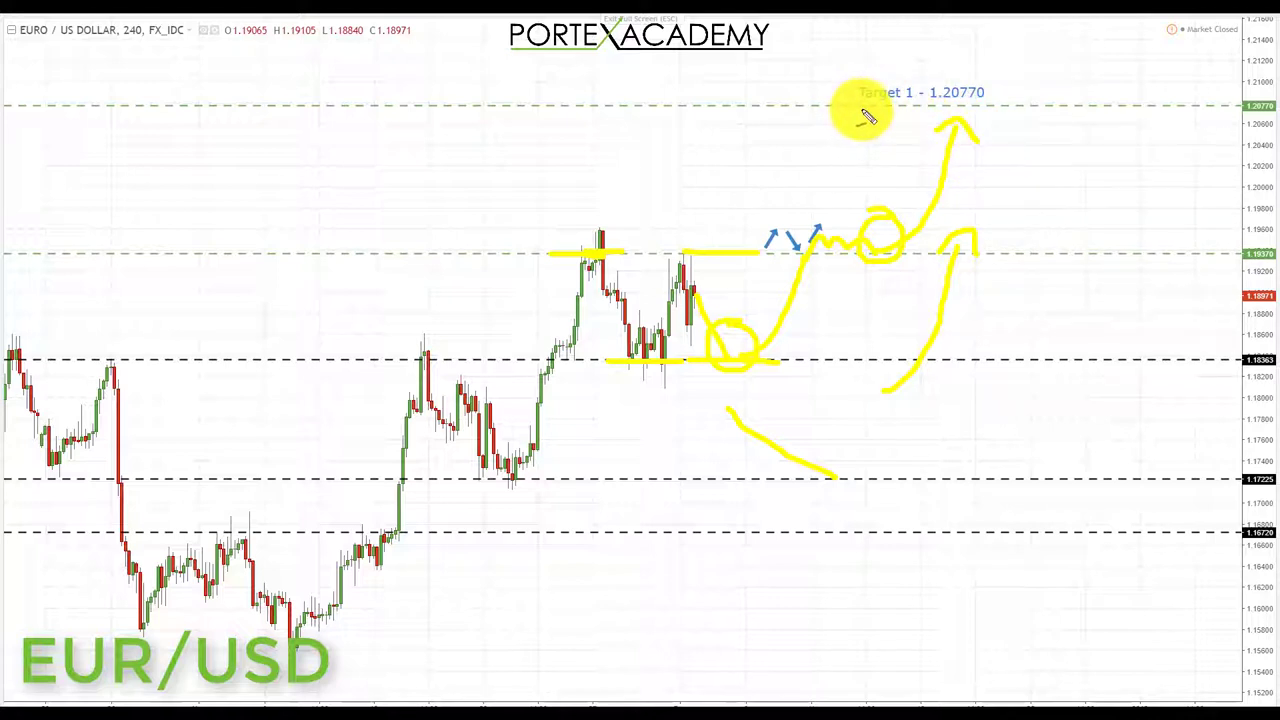
drag(857, 108, 995, 103)
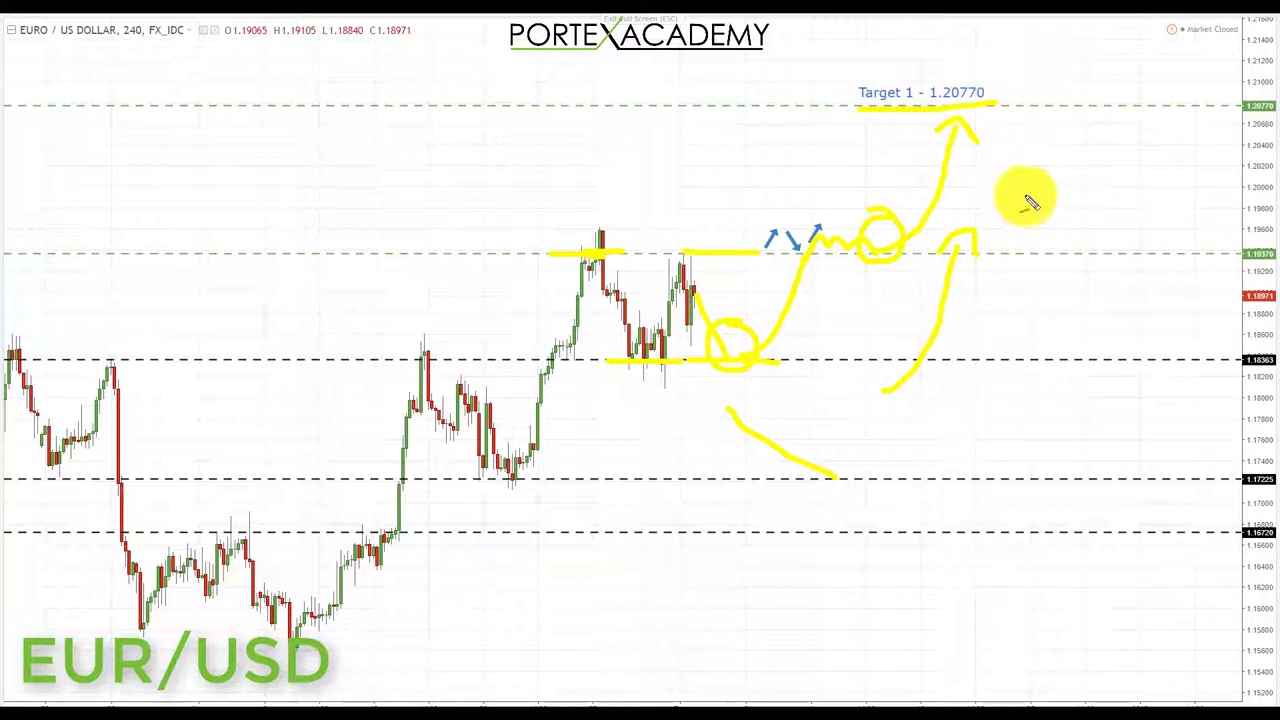
drag(1093, 47, 1046, 94)
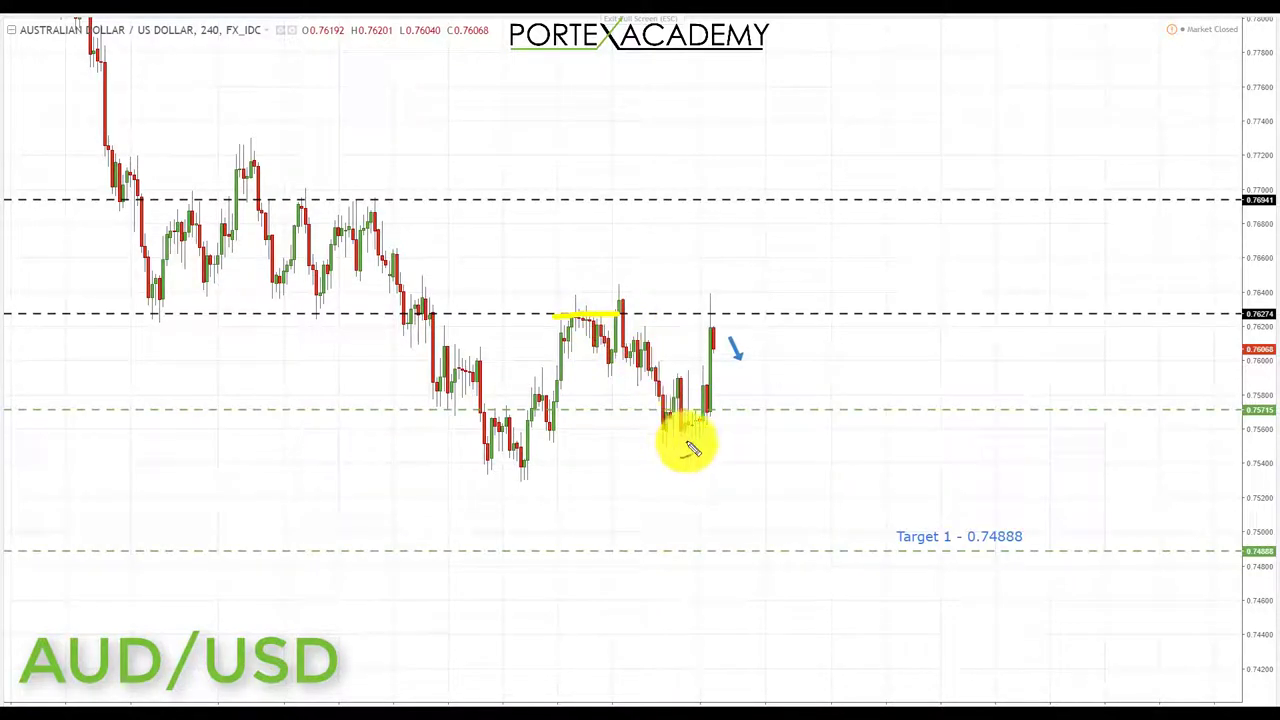
- Draw yellow marks at 0.75715, a drop to Target 1 and the earlier downtrend, then remove all drawings
drag(636, 411, 716, 414)
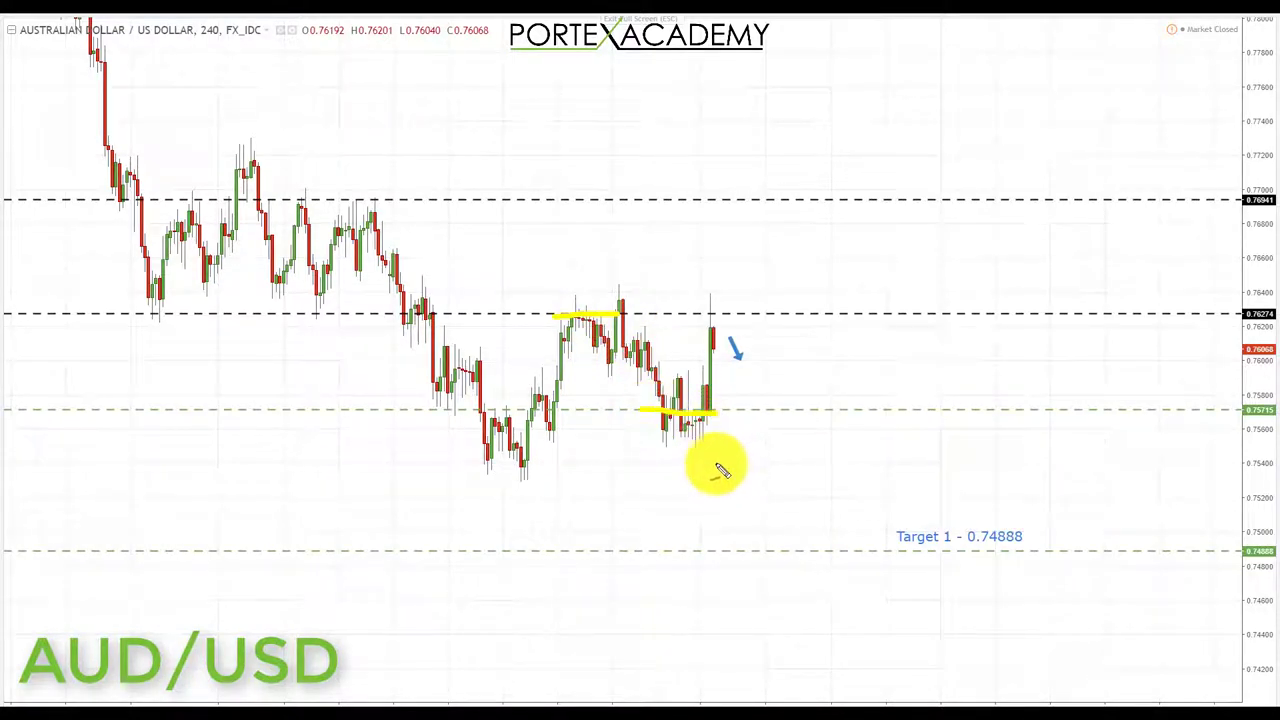
drag(690, 418, 752, 562)
mouse_move(131, 46)
mouse_down()
mouse_move(177, 266)
mouse_move(265, 192)
mouse_move(355, 279)
mouse_move(438, 410)
mouse_move(482, 446)
mouse_move(557, 375)
mouse_up()
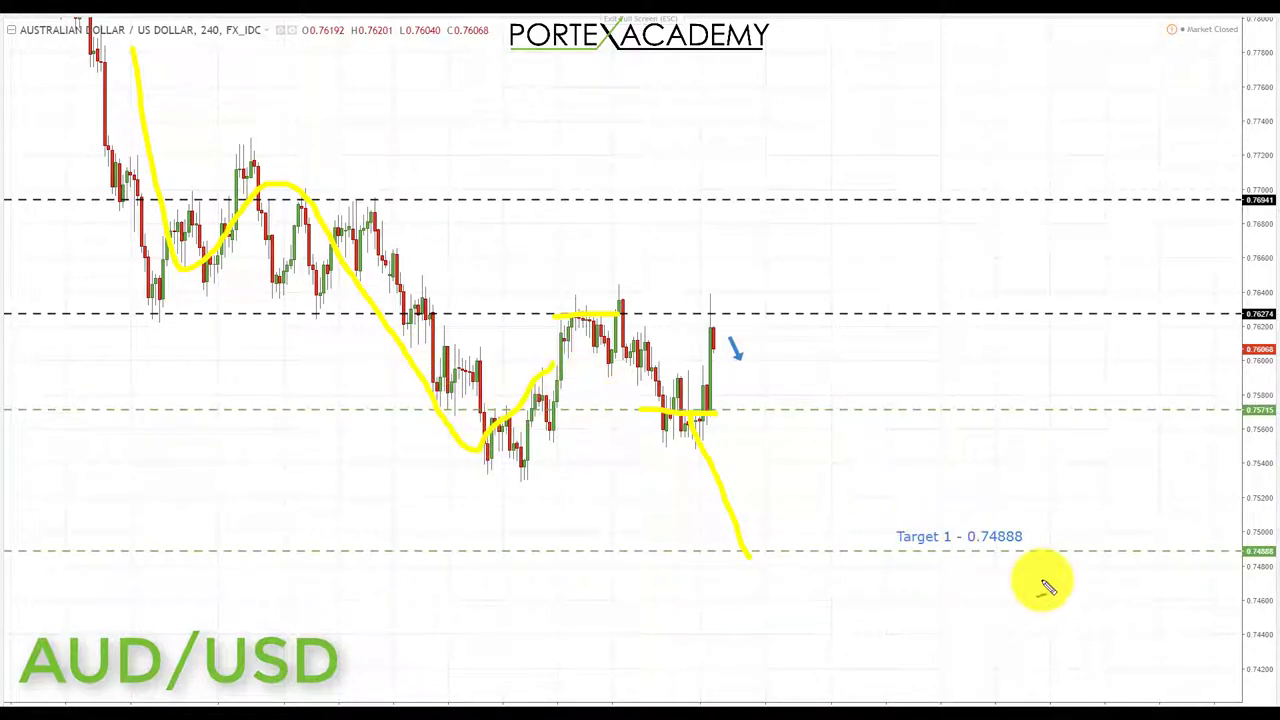
drag(964, 558, 1057, 558)
click(4, 42)
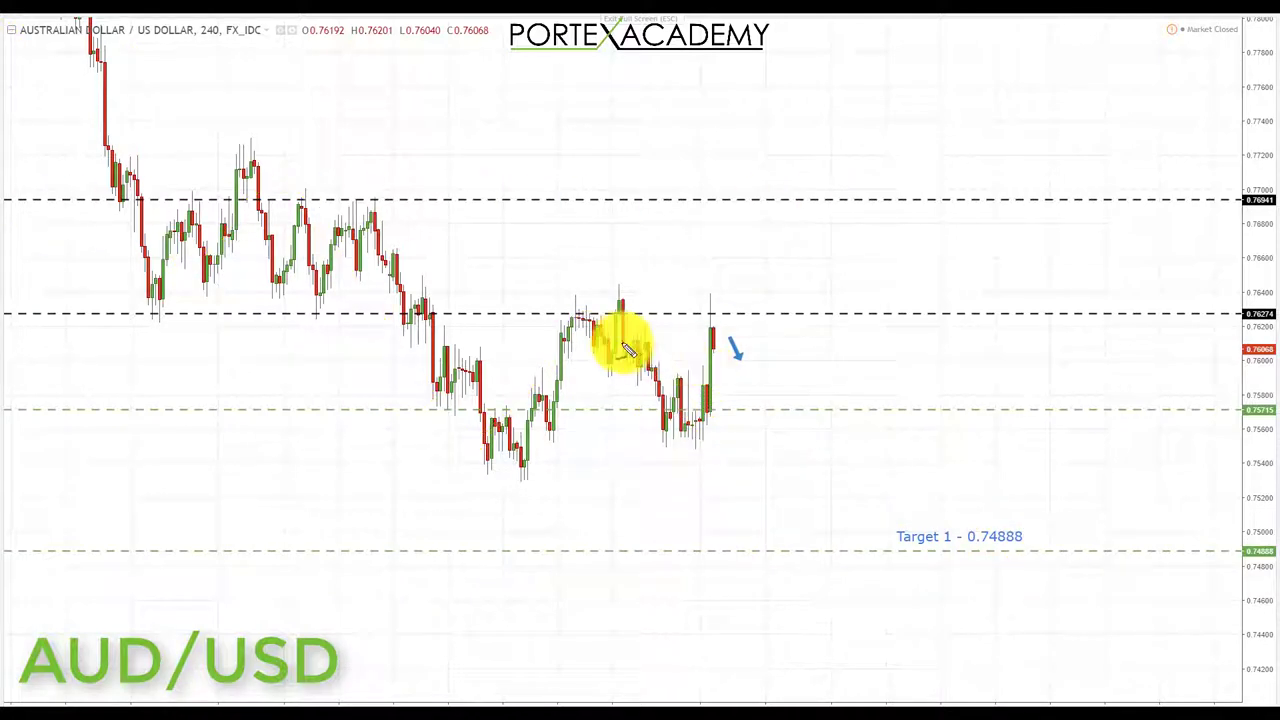
- Mark the AUD/USD levels, circle the last candle, draw a fall toward Target 1 - 0.74888 and underline it
mouse_move(720, 418)
mouse_down()
mouse_move(634, 410)
mouse_move(720, 418)
mouse_move(663, 423)
mouse_move(679, 400)
mouse_move(695, 428)
mouse_move(708, 326)
mouse_move(762, 312)
mouse_up()
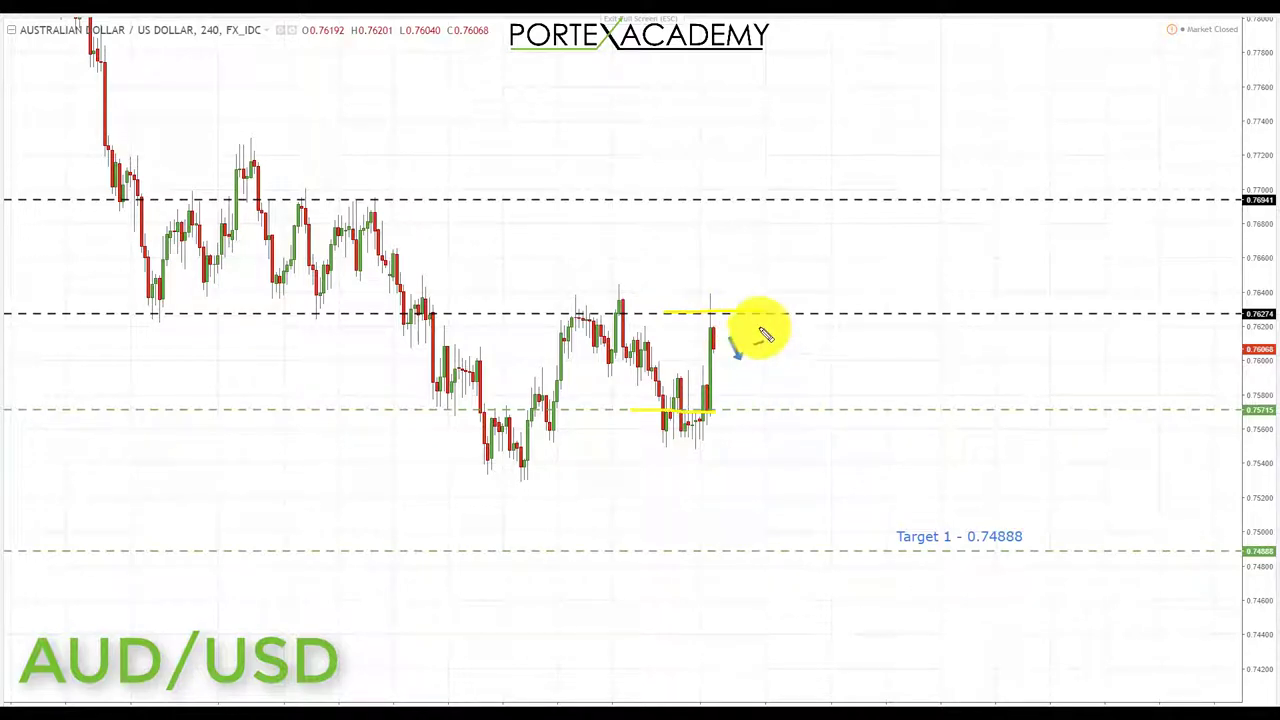
mouse_move(760, 309)
mouse_down()
mouse_move(737, 366)
mouse_move(765, 318)
mouse_up()
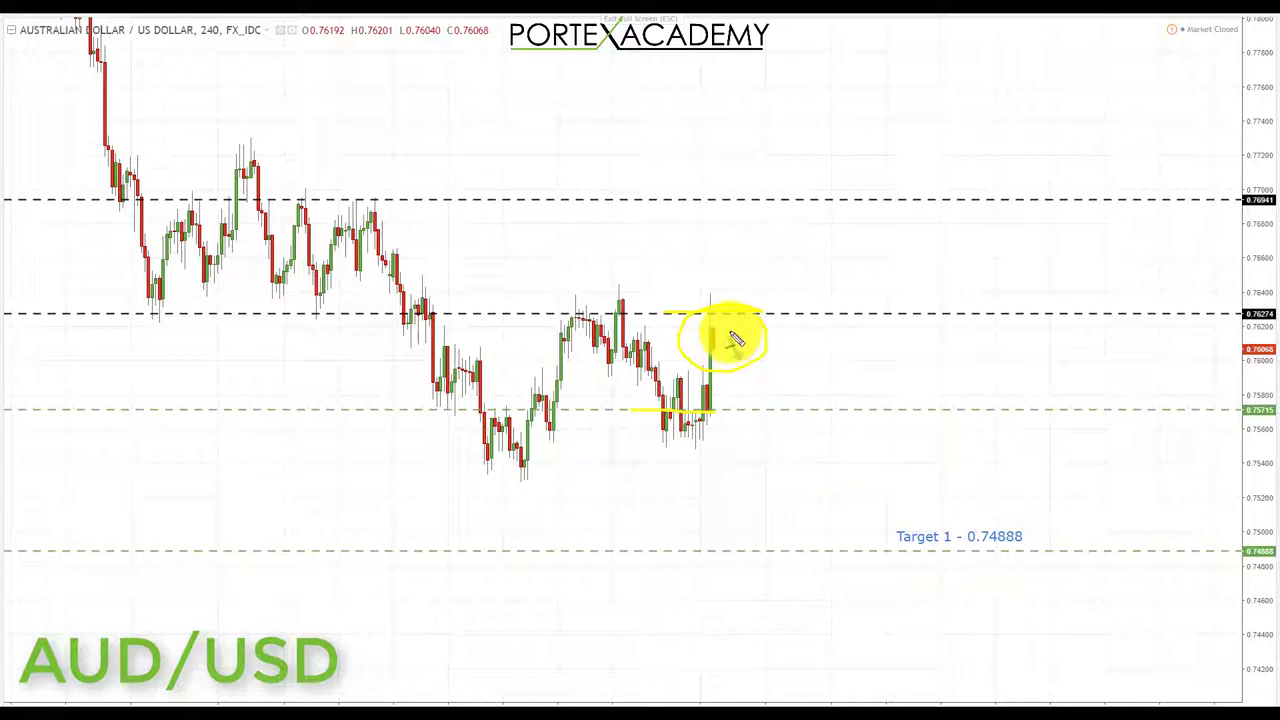
drag(743, 344, 826, 518)
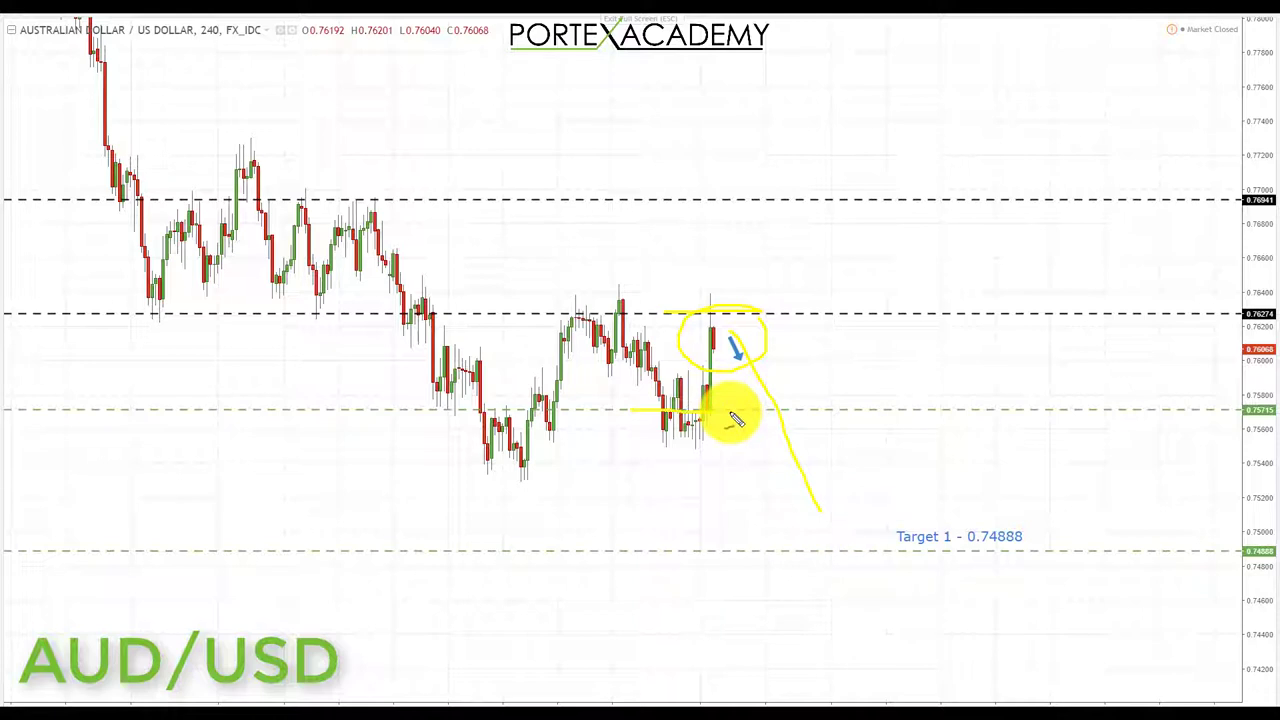
drag(728, 412, 838, 421)
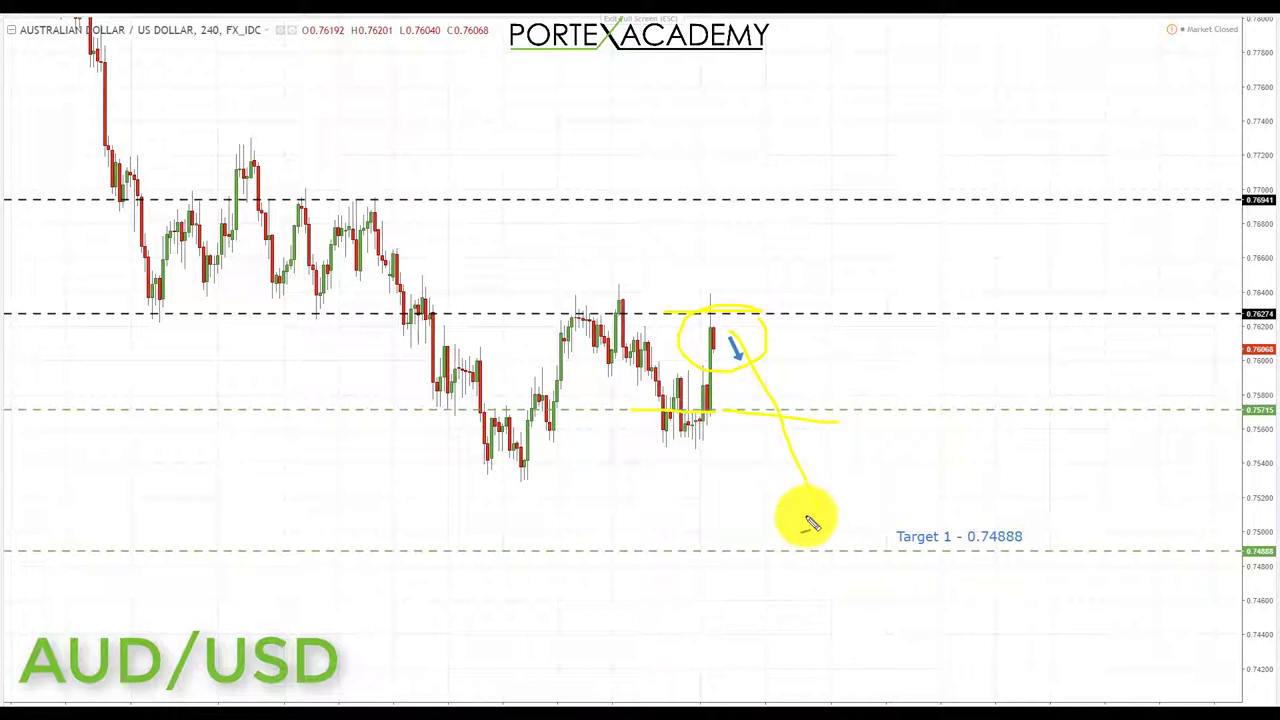
drag(898, 562, 1048, 566)
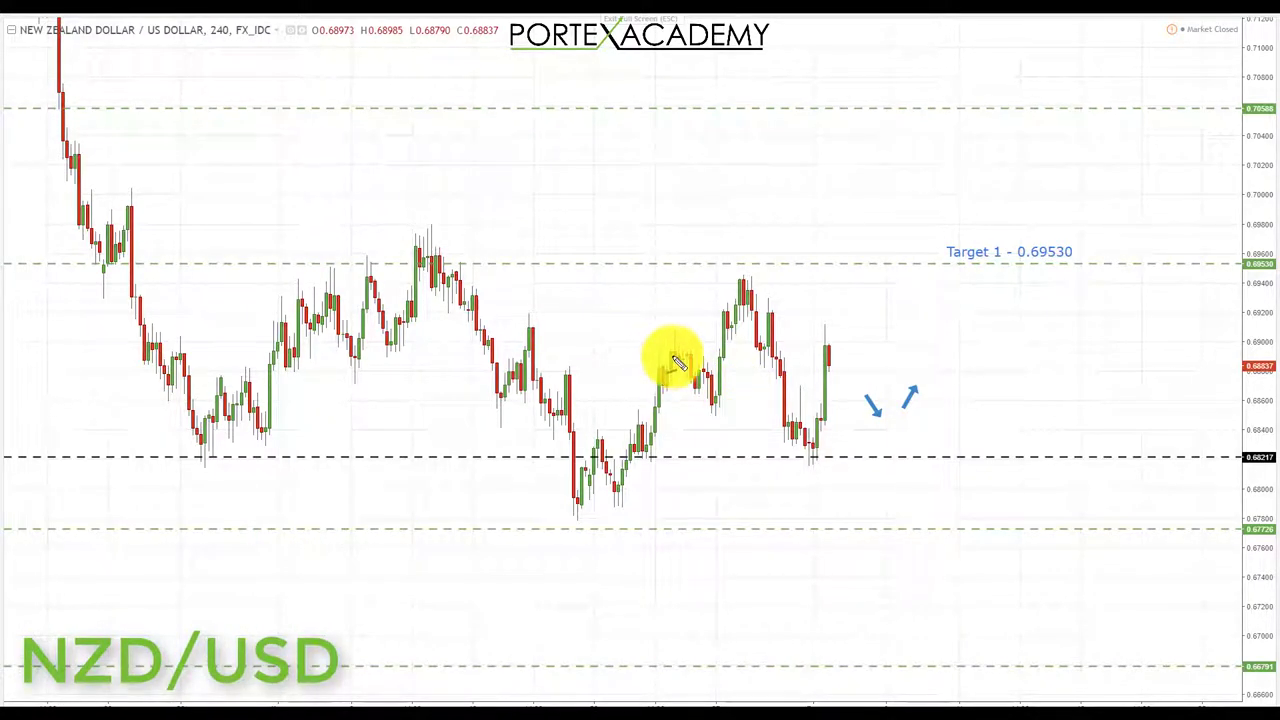
- Trace the NZD/USD swing, draw a resistance line across the highs, and underline the 0.69530 target
mouse_move(707, 406)
mouse_down()
mouse_move(710, 338)
mouse_move(728, 306)
mouse_up()
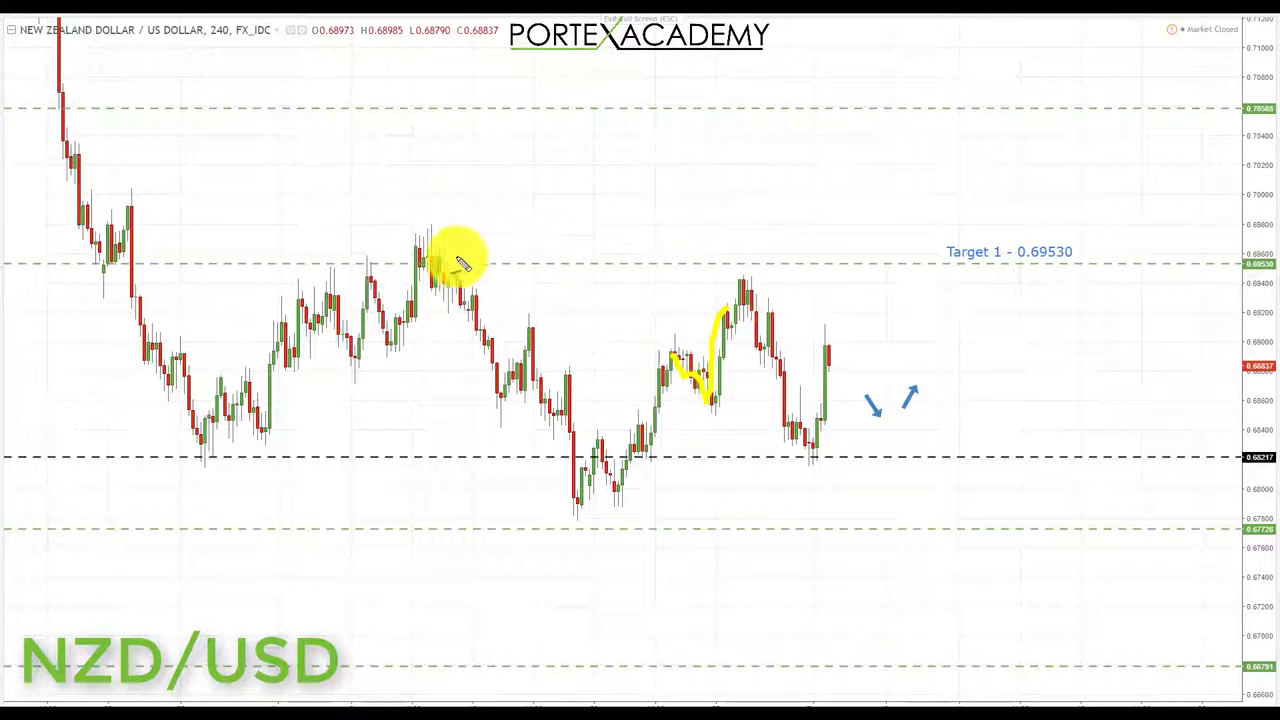
drag(200, 261, 595, 251)
drag(676, 257, 879, 243)
drag(1012, 269, 1093, 267)
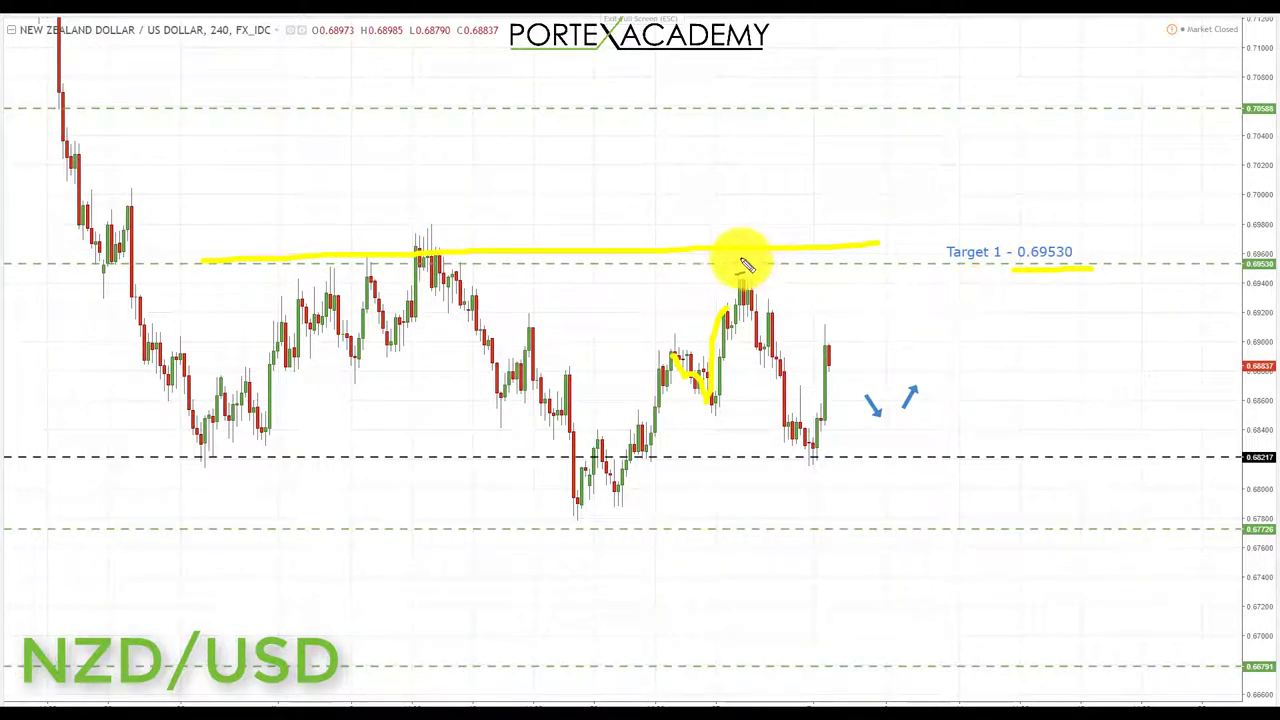
- Circle the recent peak and draw a yellow support line along 0.68217
mouse_move(743, 268)
mouse_down()
mouse_move(762, 300)
mouse_move(749, 300)
mouse_move(760, 343)
mouse_move(810, 444)
mouse_up()
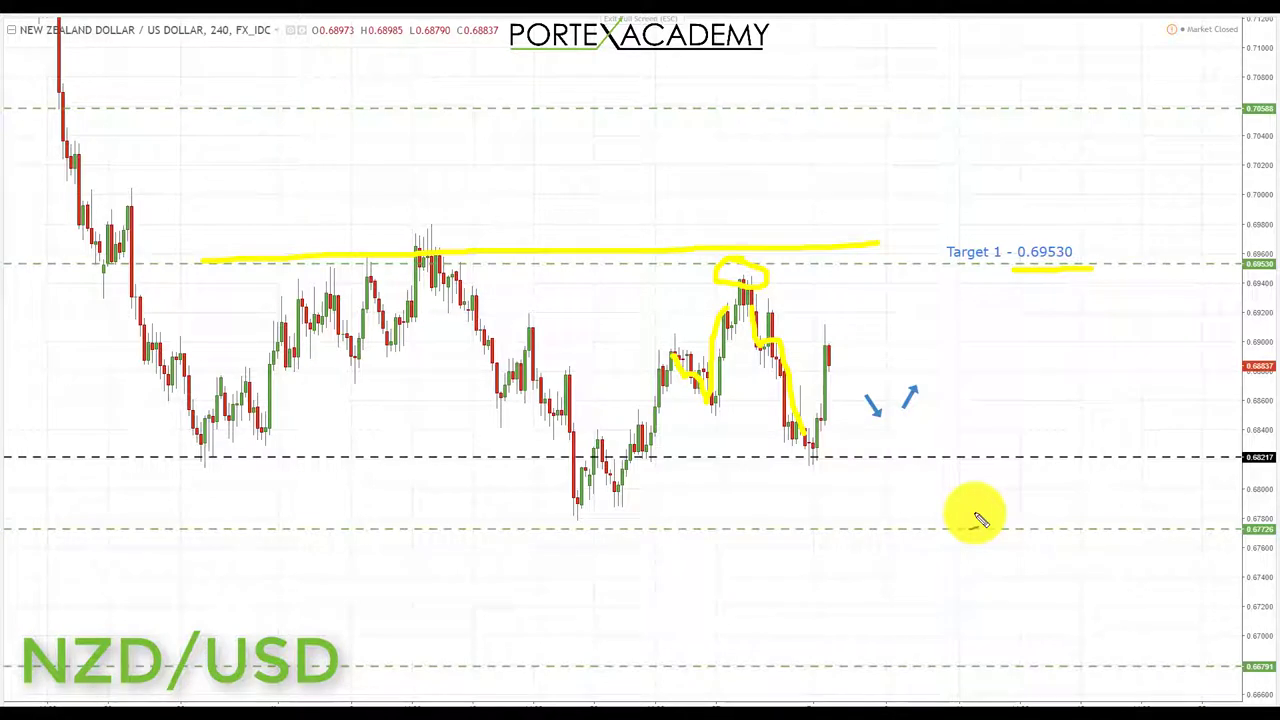
drag(760, 460, 850, 462)
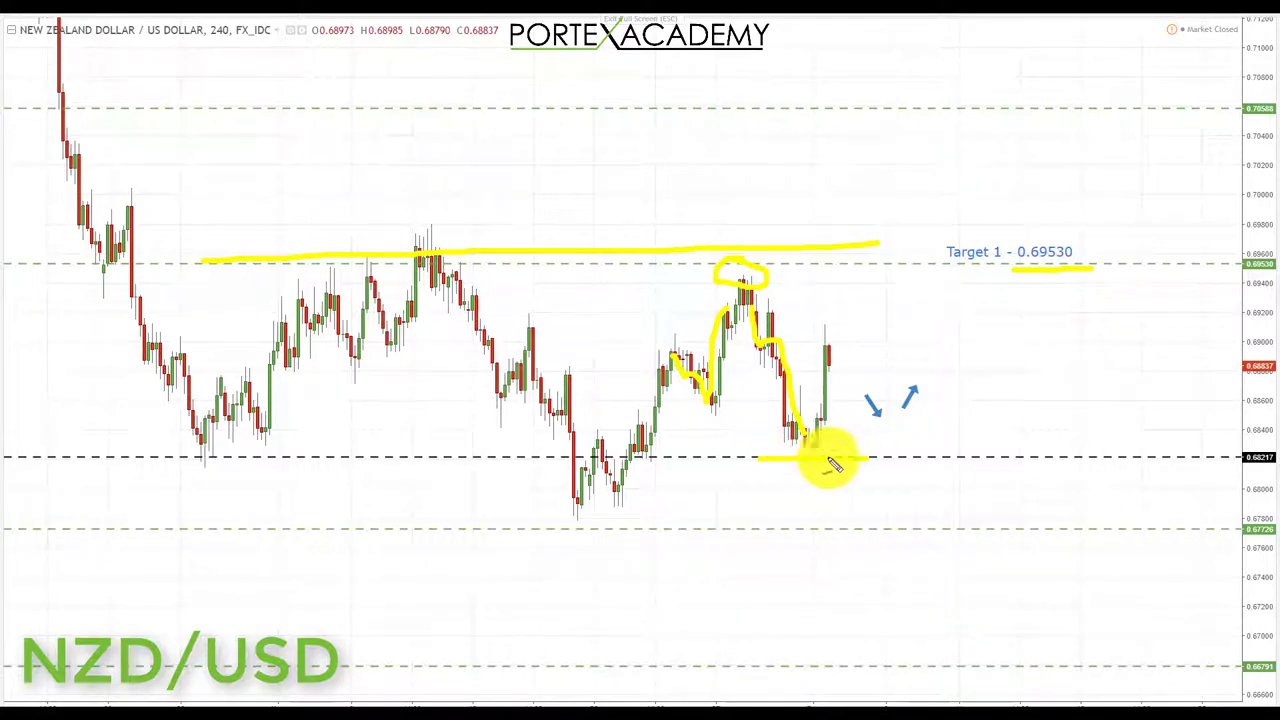
mouse_move(150, 459)
mouse_down()
mouse_move(842, 462)
mouse_move(958, 466)
mouse_move(975, 480)
mouse_up()
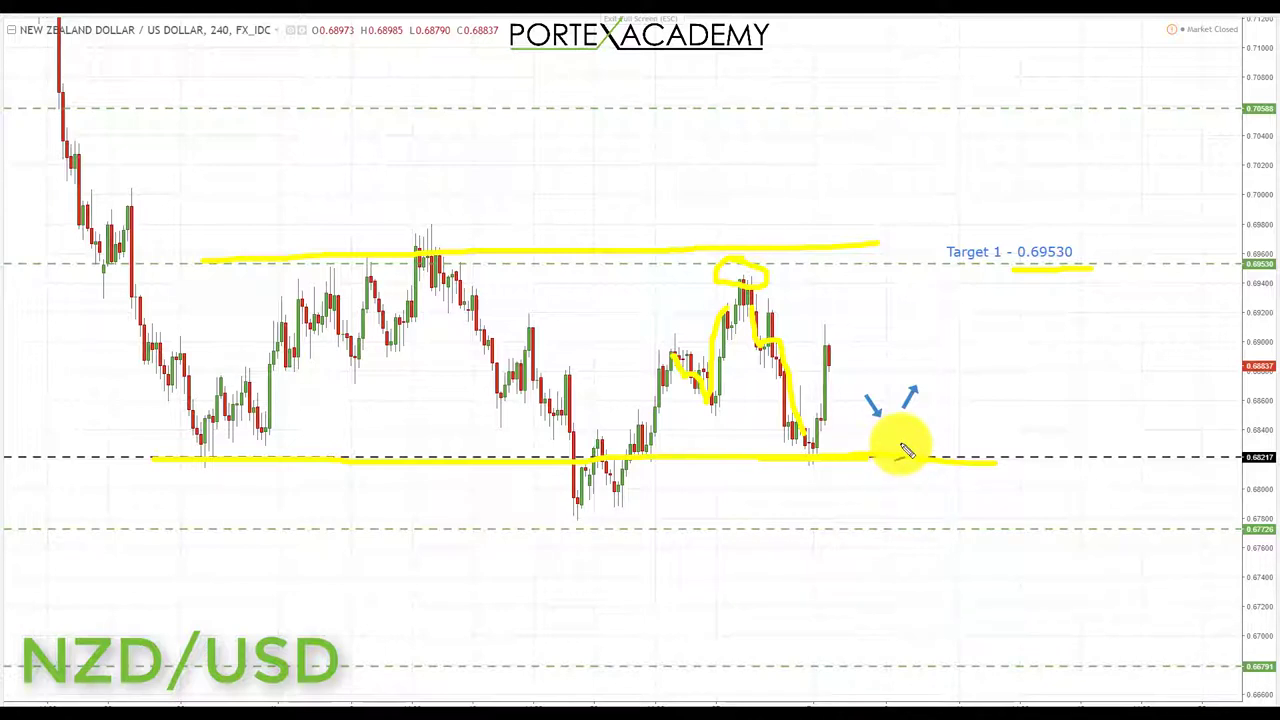
- Sketch a projected dip to support with short levels and a circle, then a rise toward Target 1
drag(830, 356, 888, 440)
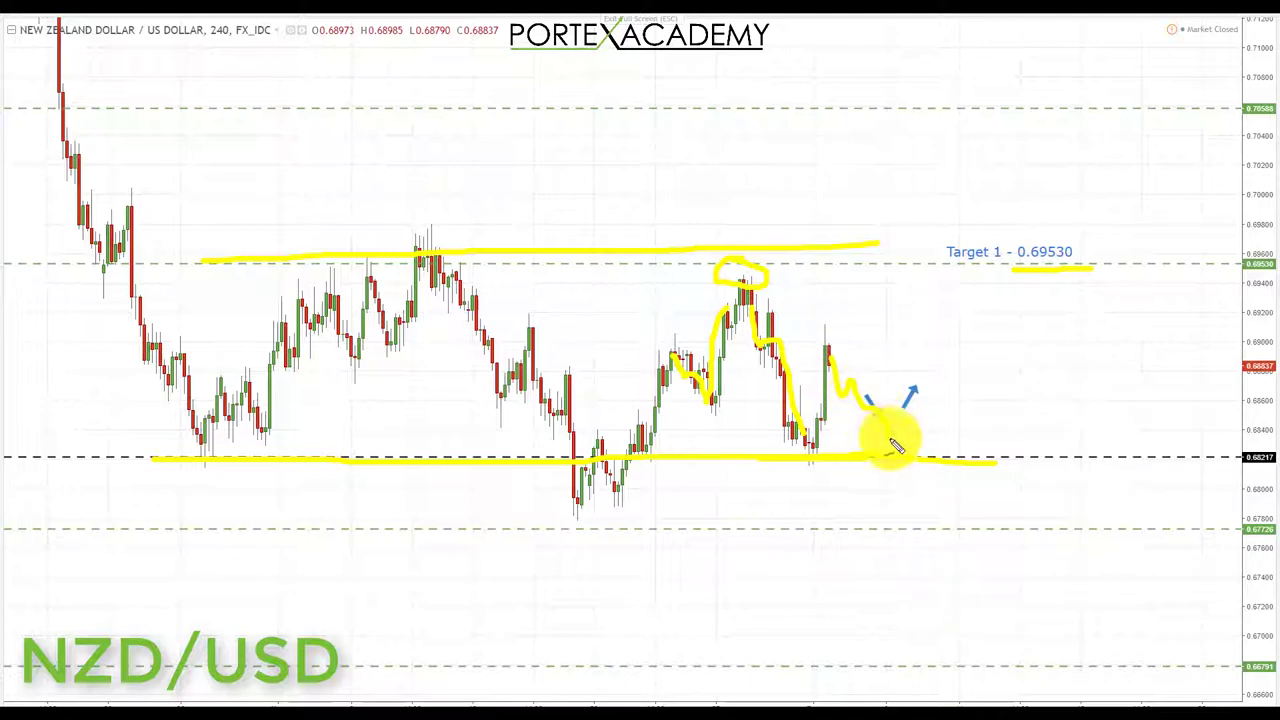
mouse_move(563, 318)
mouse_down()
mouse_move(623, 352)
mouse_move(615, 370)
mouse_up()
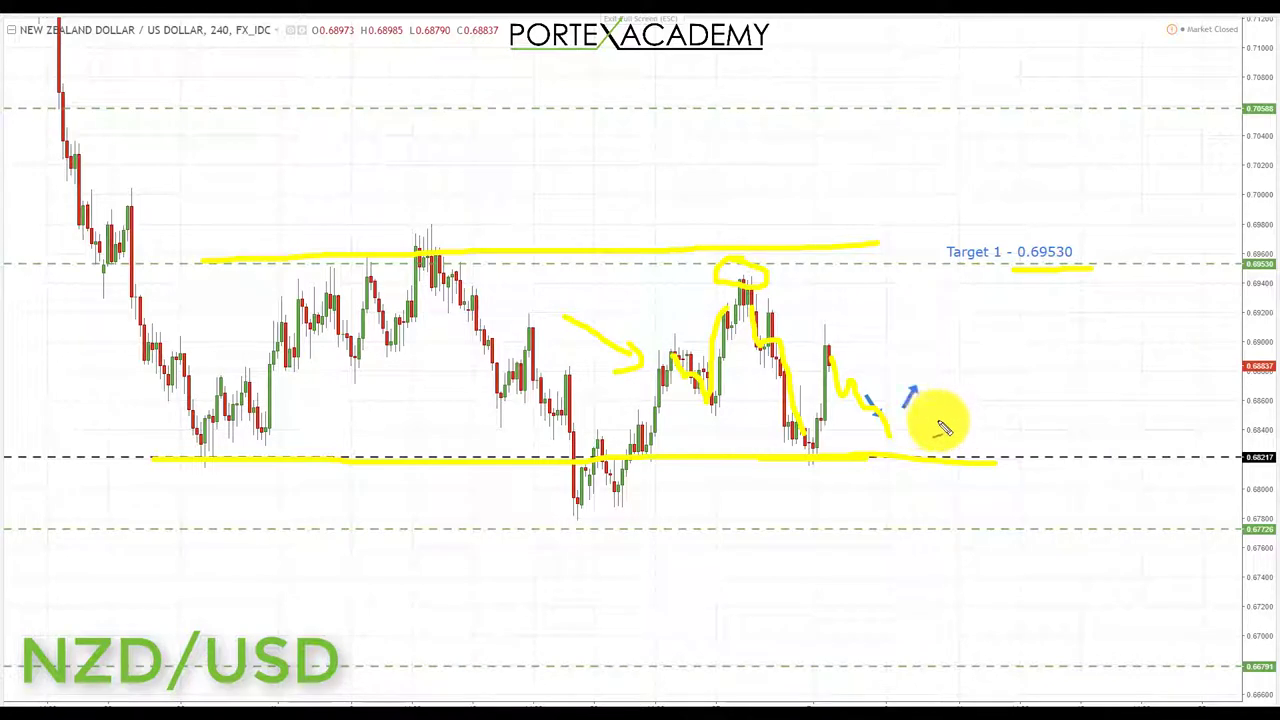
drag(856, 425, 935, 425)
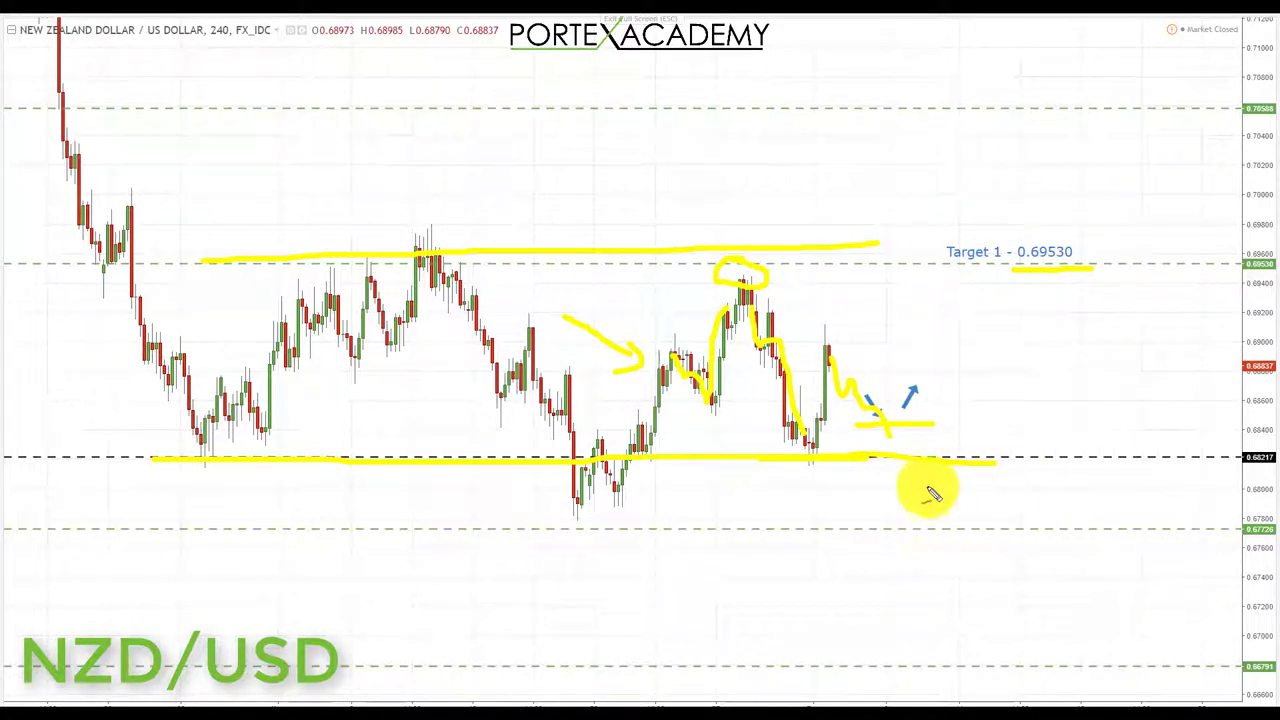
drag(783, 477, 945, 478)
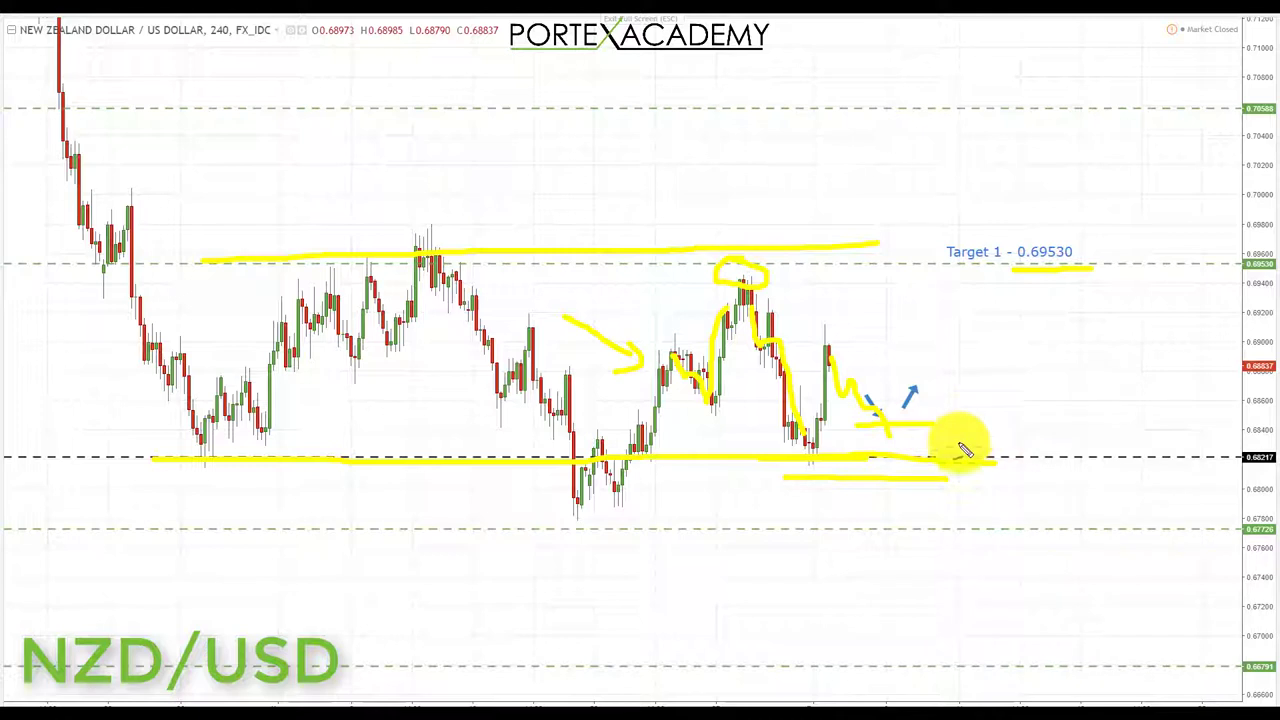
mouse_move(897, 420)
mouse_down()
mouse_move(857, 435)
mouse_move(905, 452)
mouse_move(905, 410)
mouse_move(885, 408)
mouse_up()
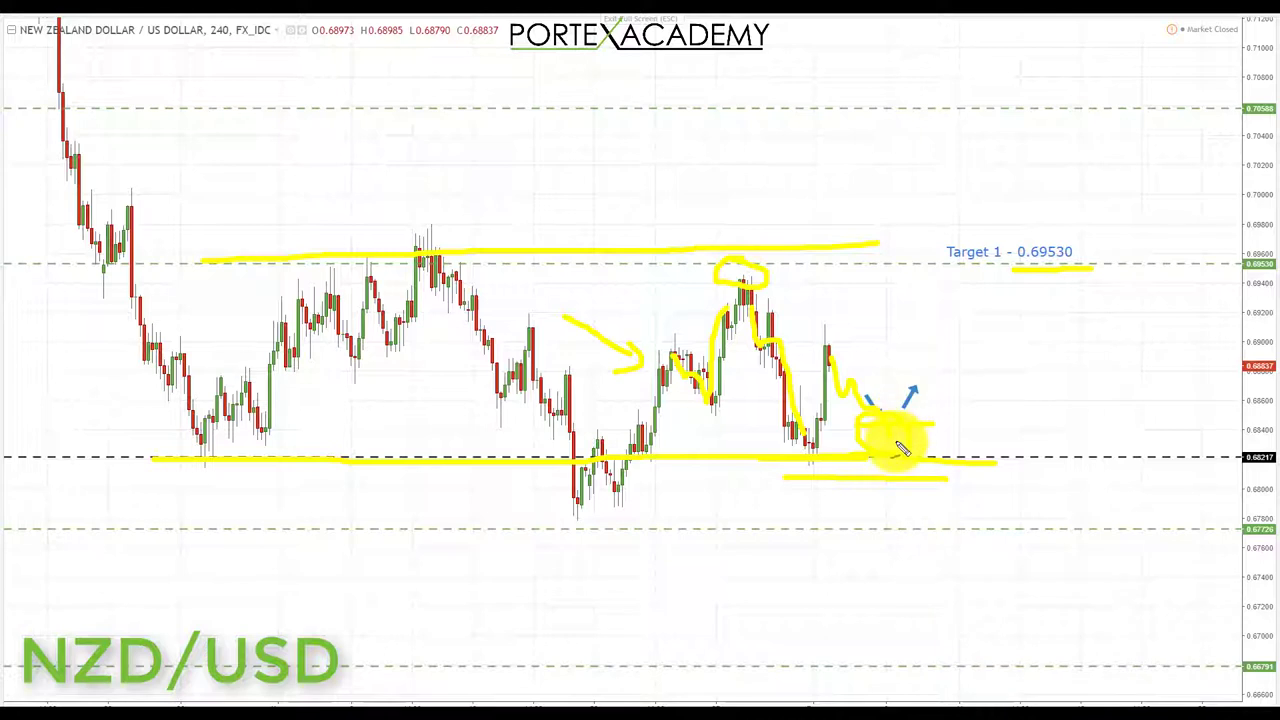
drag(905, 445, 950, 268)
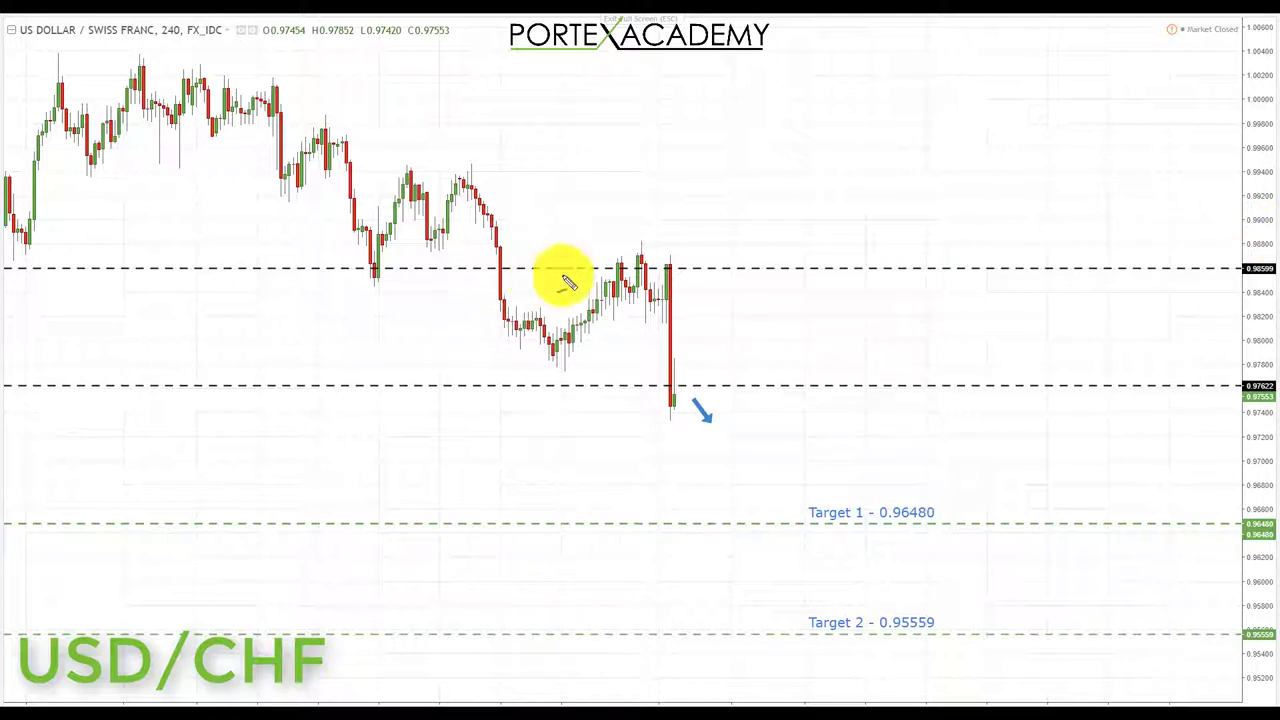
- Mark 0.98599 with a down arrow, line the 0.97622 level, and circle the last candle
drag(567, 268, 668, 268)
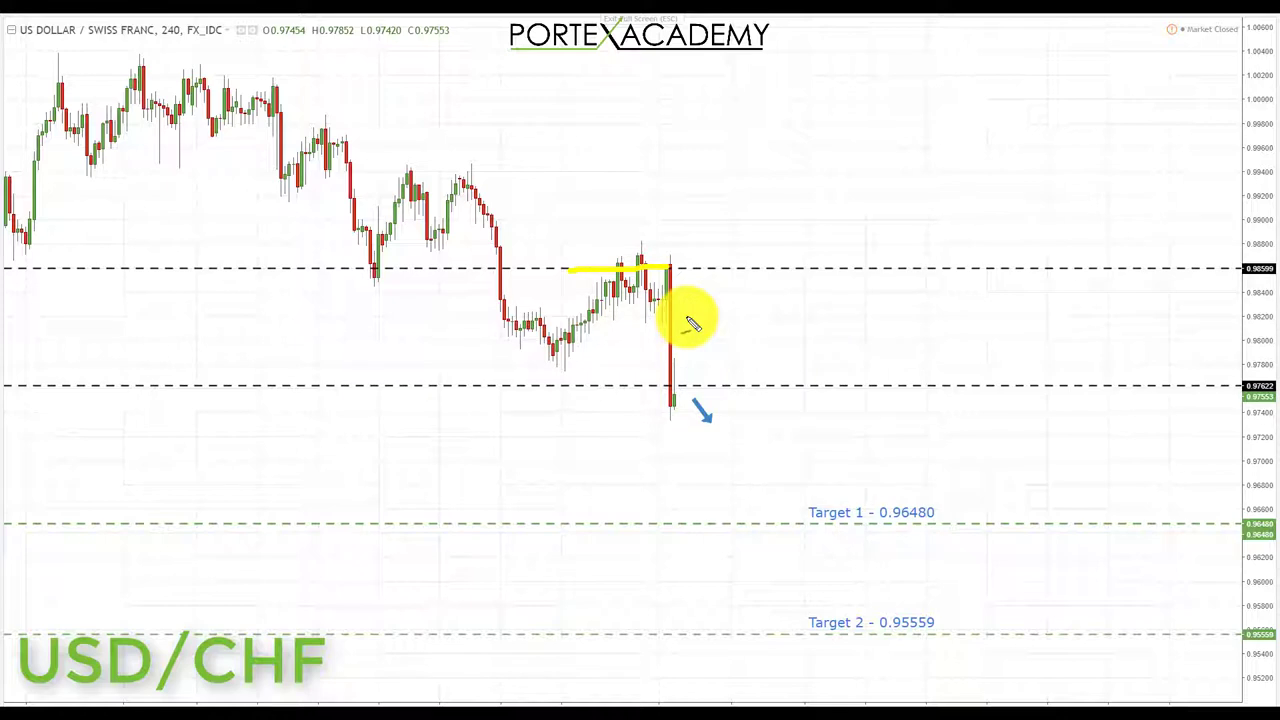
mouse_move(756, 160)
mouse_down()
mouse_move(750, 214)
mouse_move(720, 249)
mouse_move(756, 249)
mouse_up()
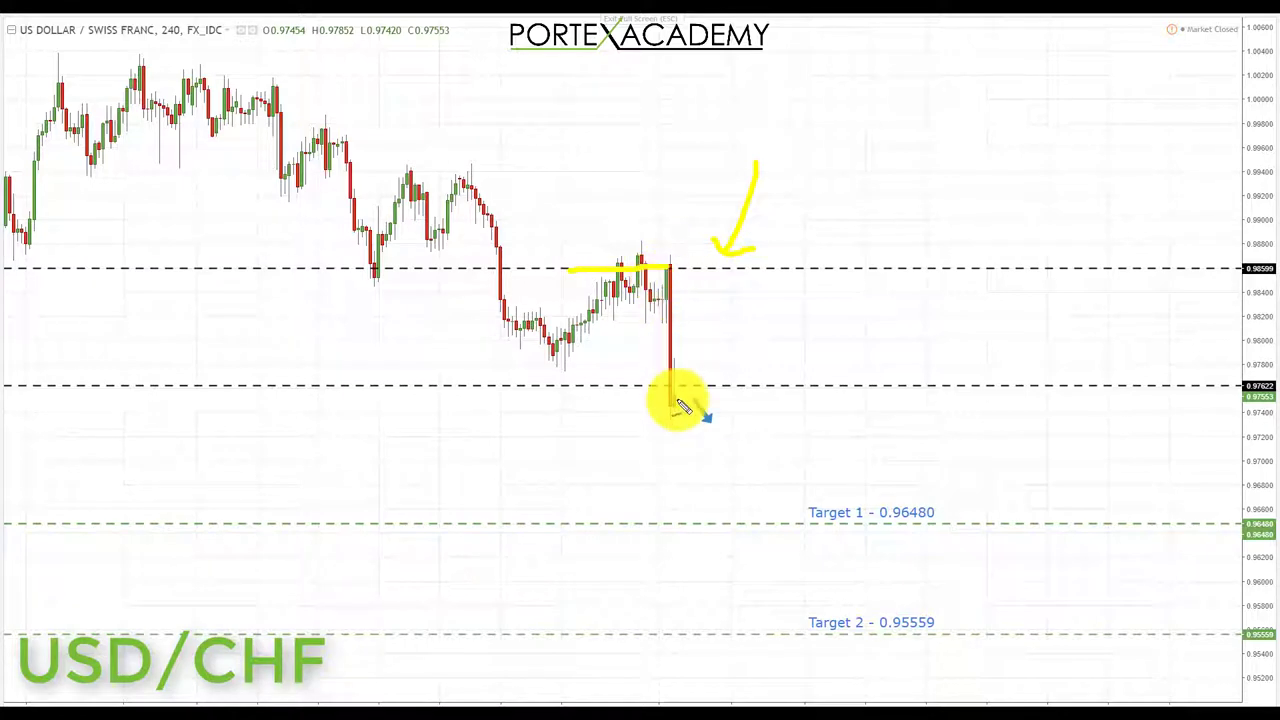
drag(485, 386, 578, 388)
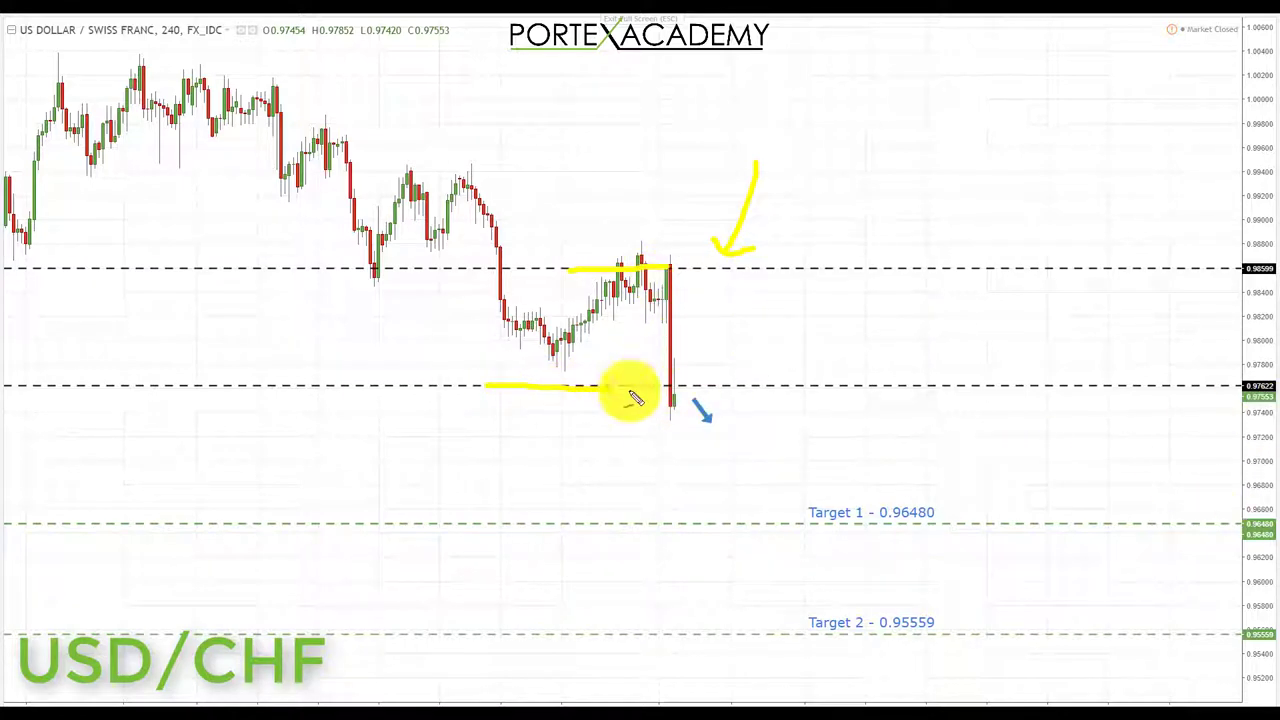
drag(563, 393, 703, 383)
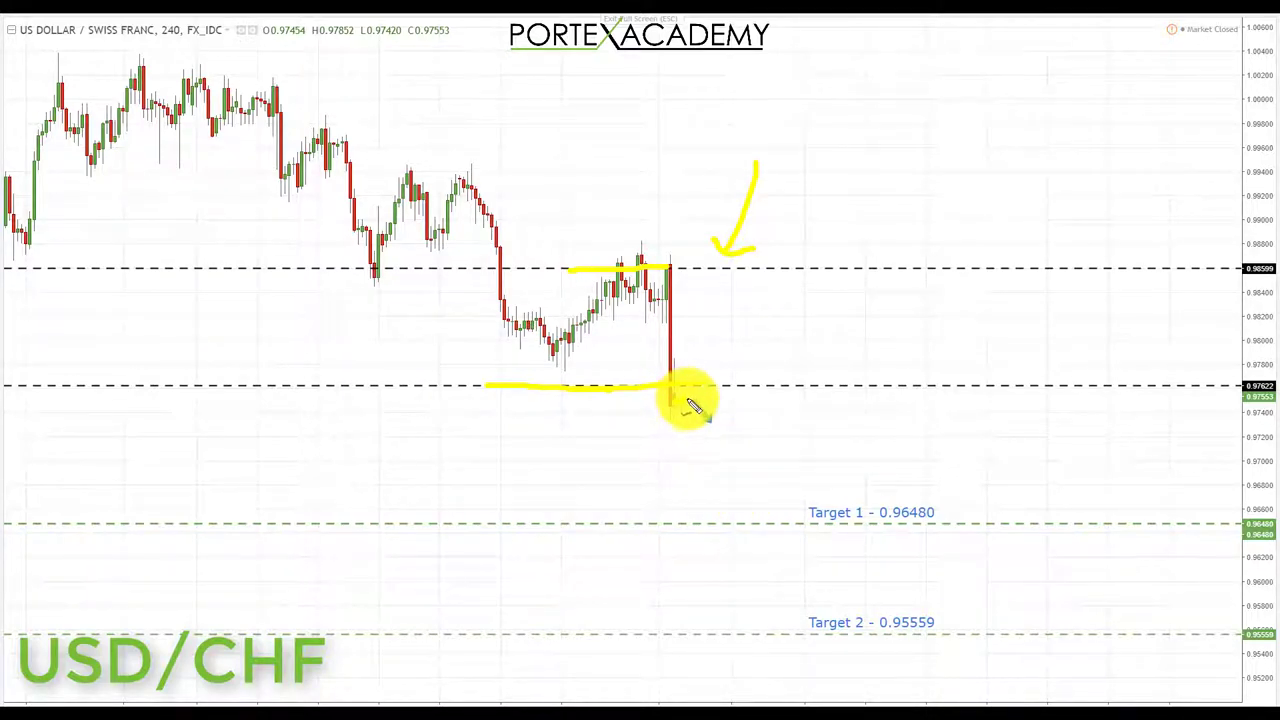
mouse_move(718, 386)
mouse_down()
mouse_move(700, 414)
mouse_move(763, 414)
mouse_move(725, 382)
mouse_up()
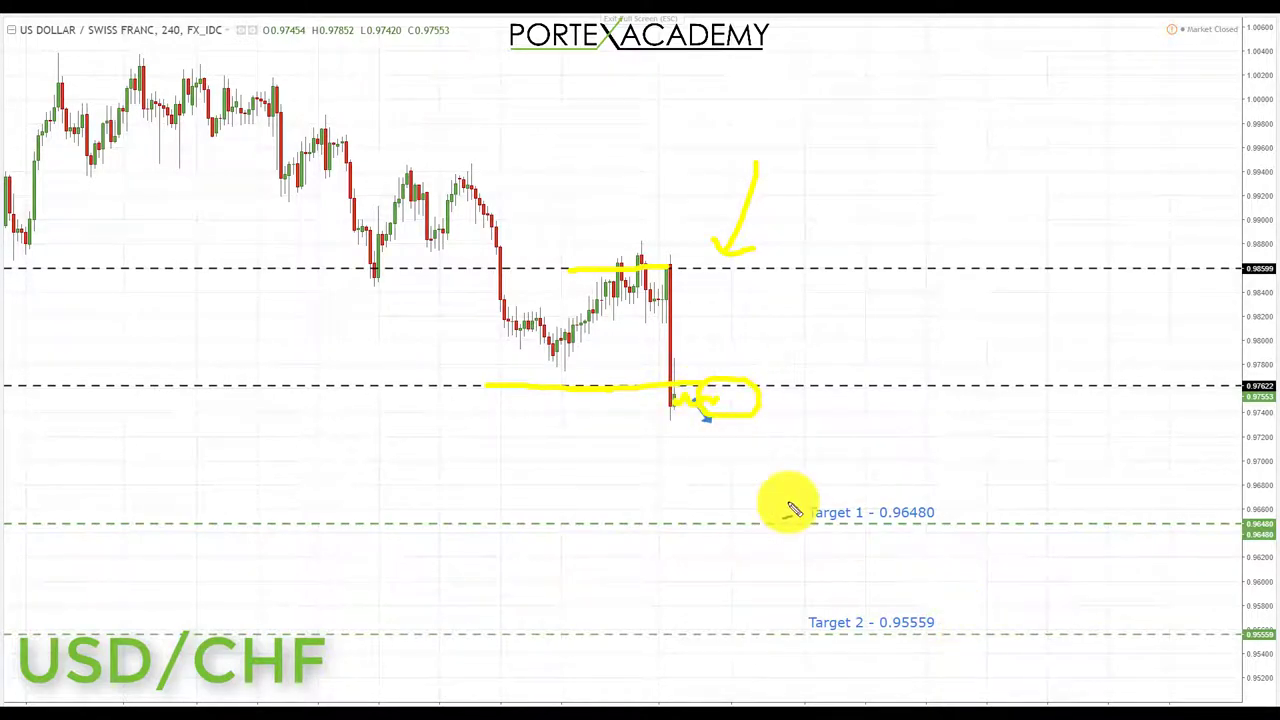
- Draw the projected path down to Target 1 and Target 2, underlining both labels
mouse_move(720, 415)
mouse_down()
mouse_move(760, 517)
mouse_move(763, 503)
mouse_up()
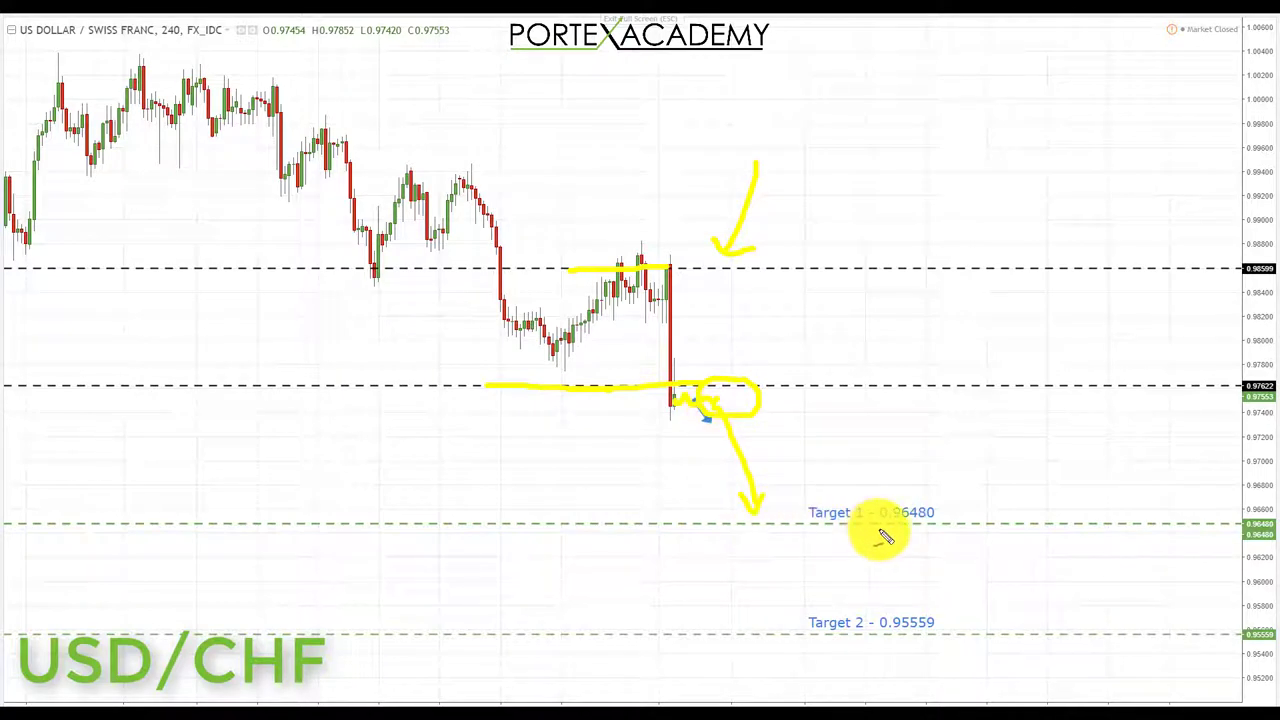
drag(876, 531, 936, 531)
mouse_move(704, 510)
mouse_down()
mouse_move(722, 534)
mouse_move(765, 538)
mouse_move(791, 600)
mouse_up()
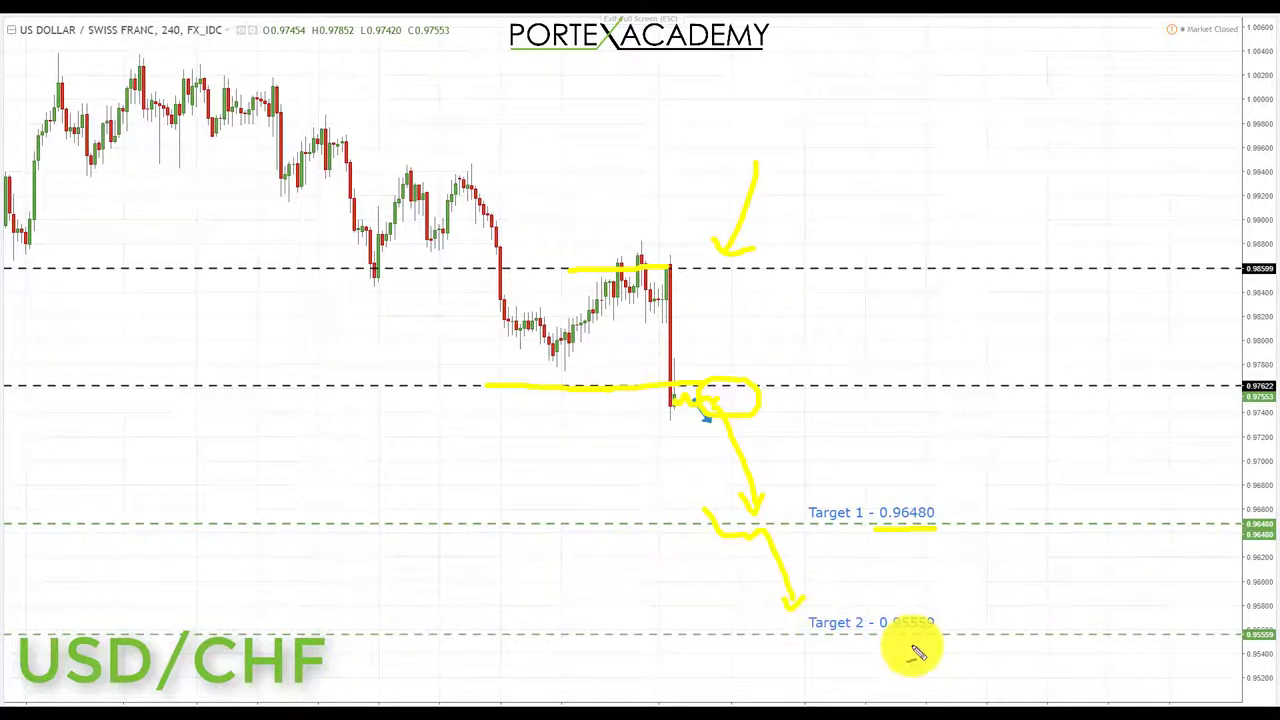
drag(862, 647, 965, 650)
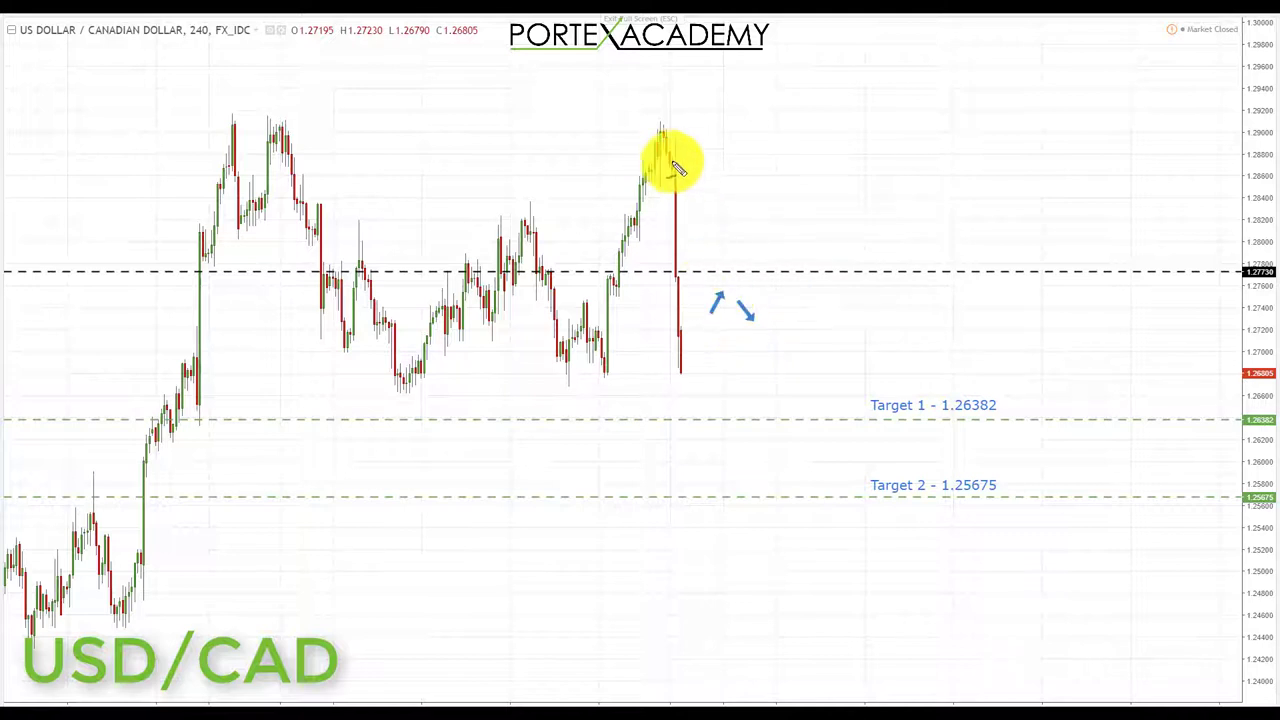
drag(676, 160, 684, 330)
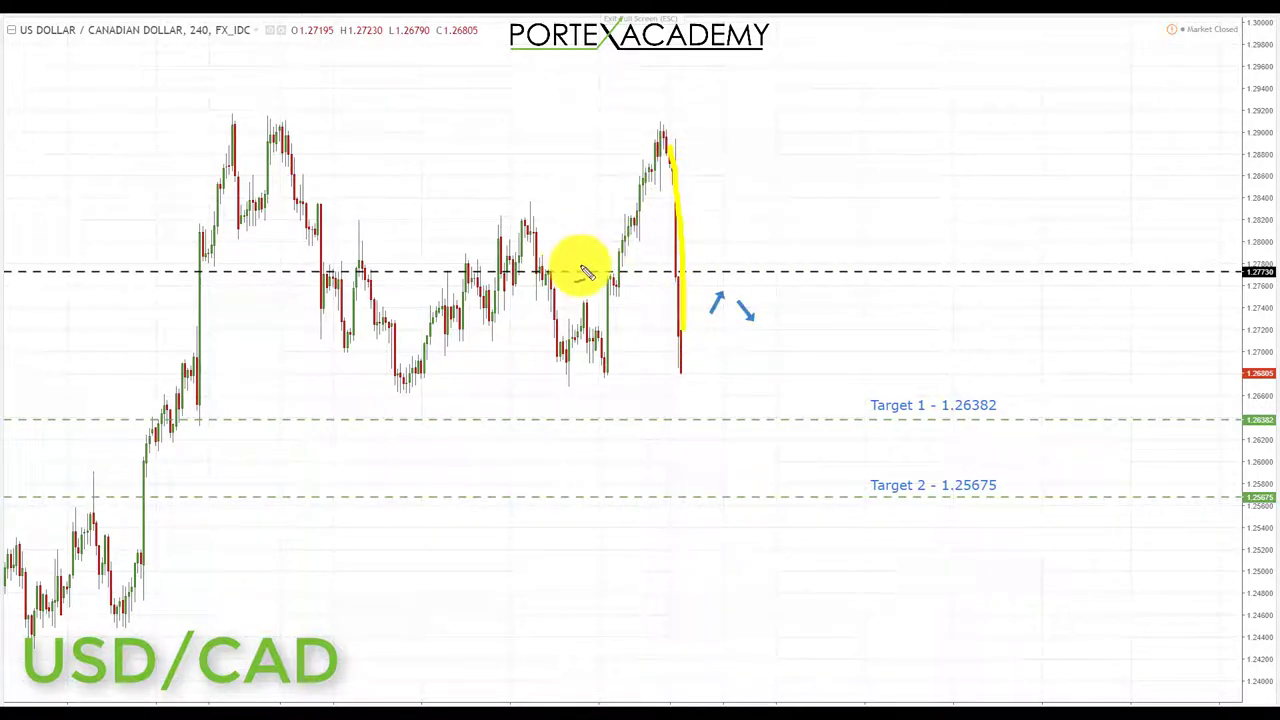
drag(607, 272, 803, 279)
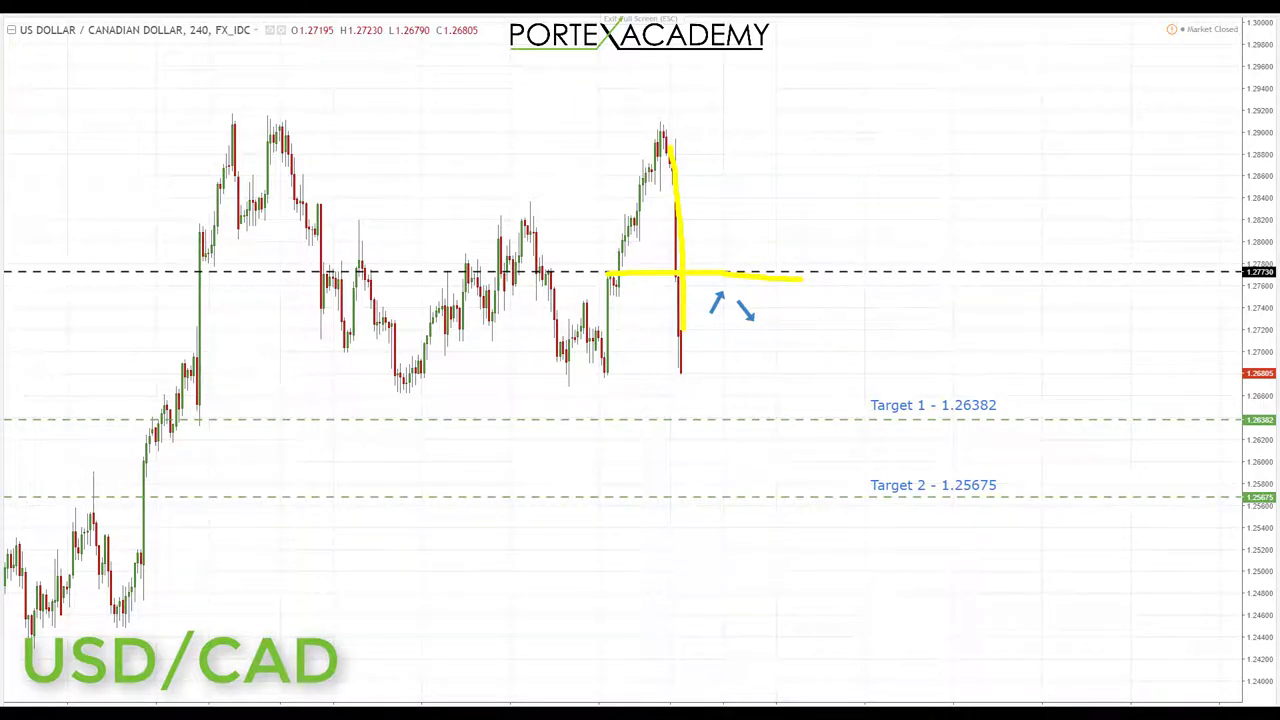
key(Escape)
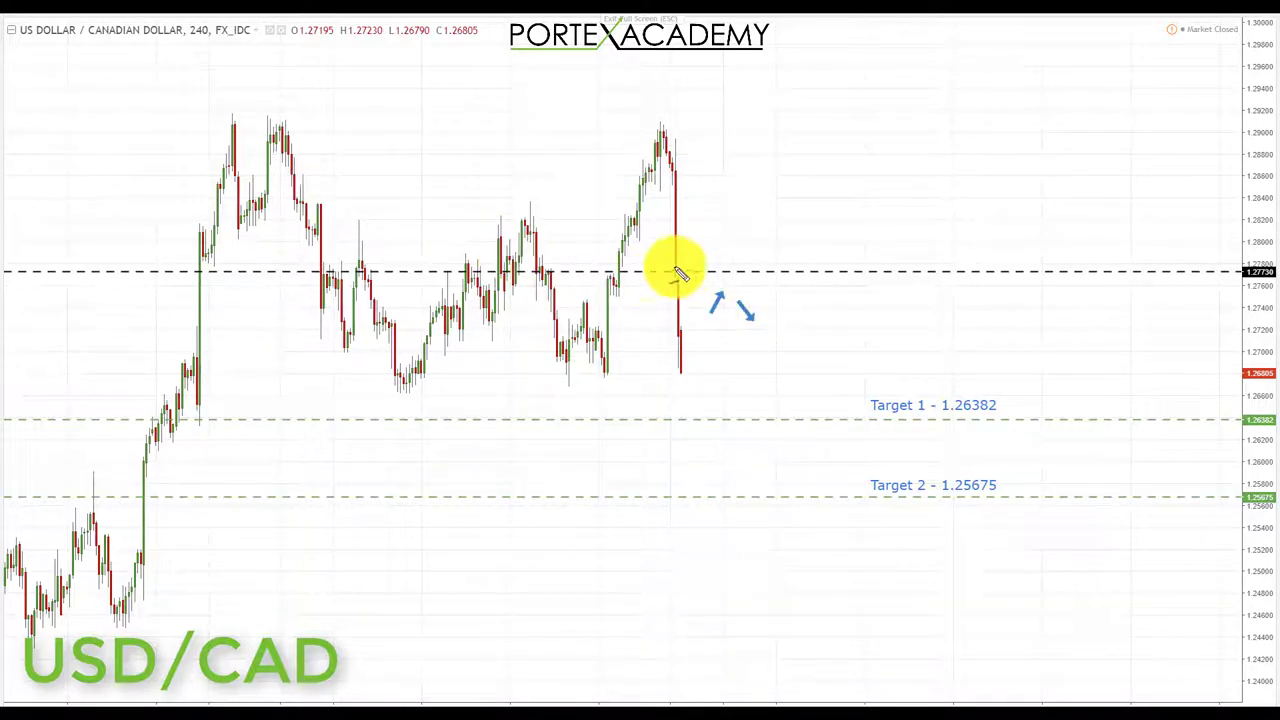
- Line the USD/CAD 1.27730 level in yellow, sketch the retest rise, and arrow it down
drag(642, 271, 775, 272)
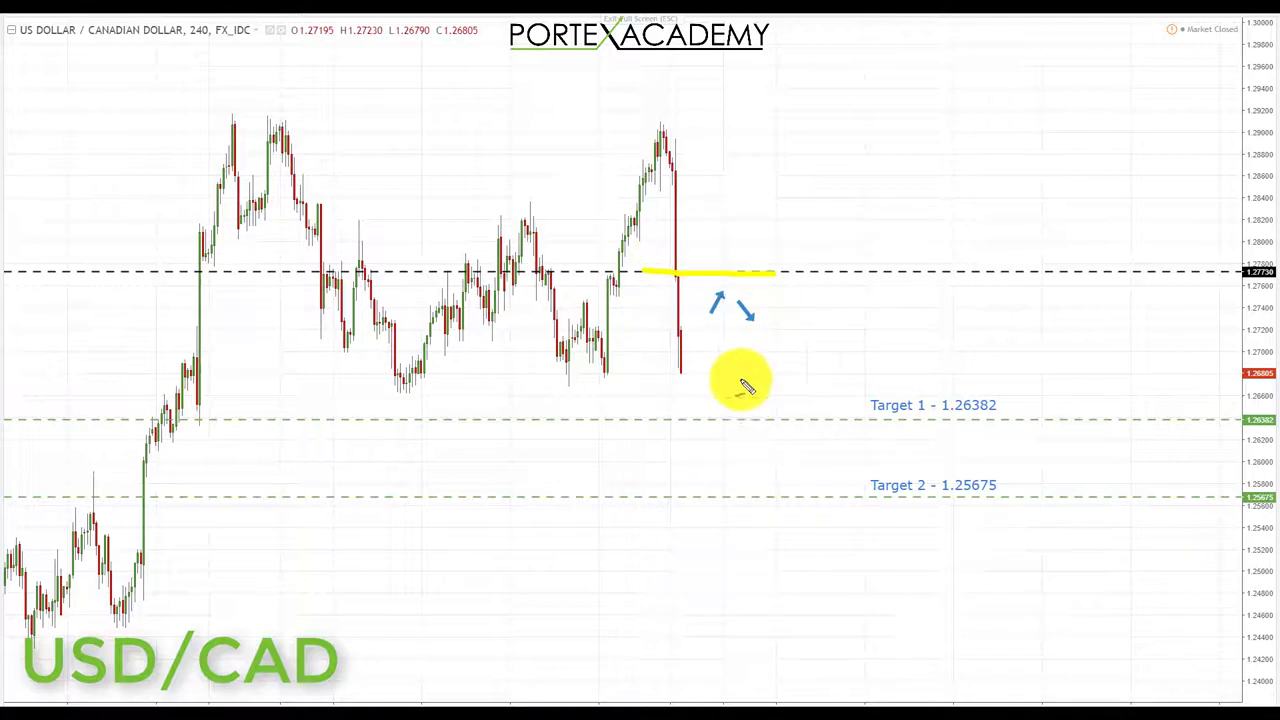
mouse_move(686, 352)
mouse_down()
mouse_move(757, 266)
mouse_move(740, 290)
mouse_up()
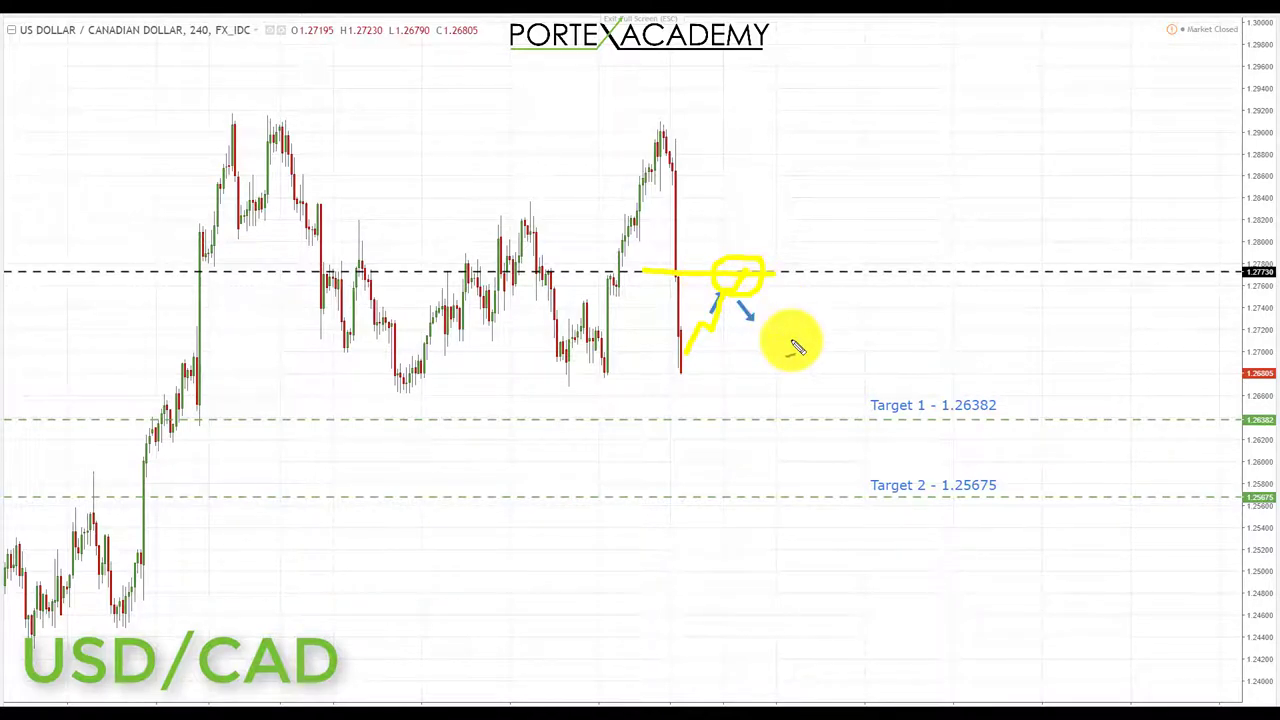
mouse_move(806, 134)
mouse_down()
mouse_move(745, 200)
mouse_move(757, 220)
mouse_up()
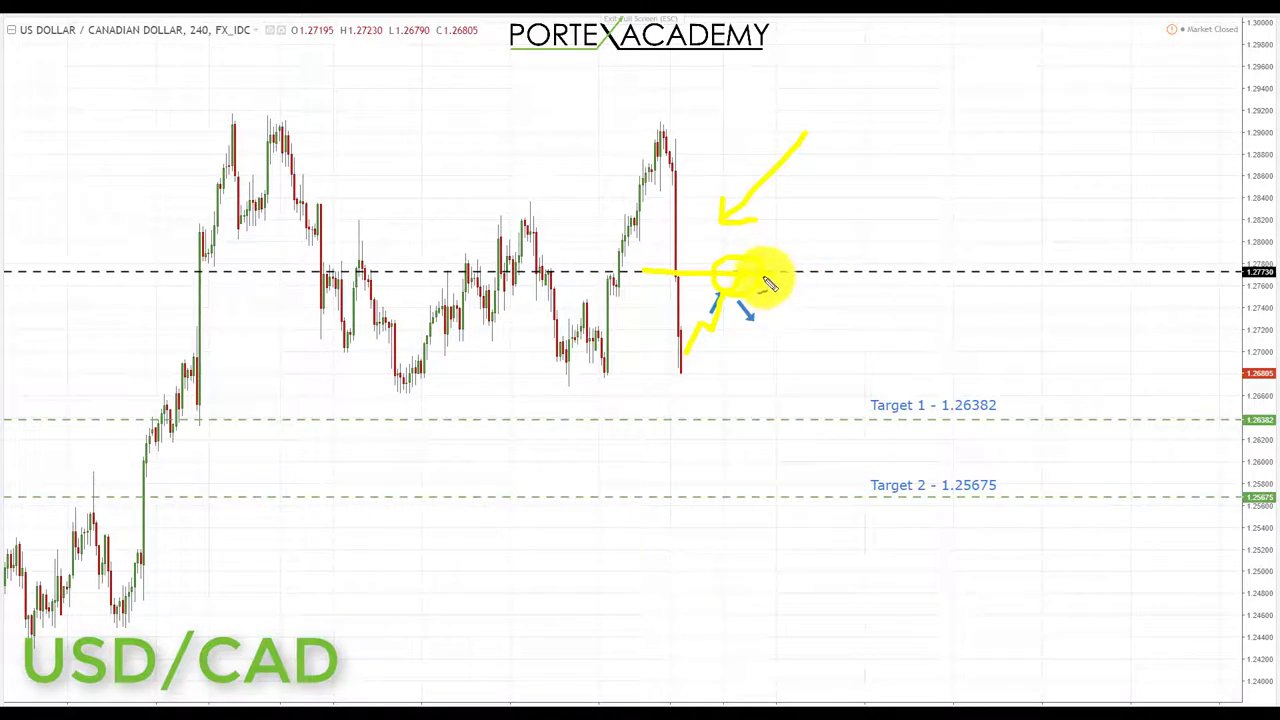
- Draw the projected drop to Target 1 (1.26382) and Target 2 (1.25675), underlining both labels
mouse_move(755, 280)
mouse_down()
mouse_move(814, 429)
mouse_move(835, 410)
mouse_up()
drag(932, 424, 1015, 424)
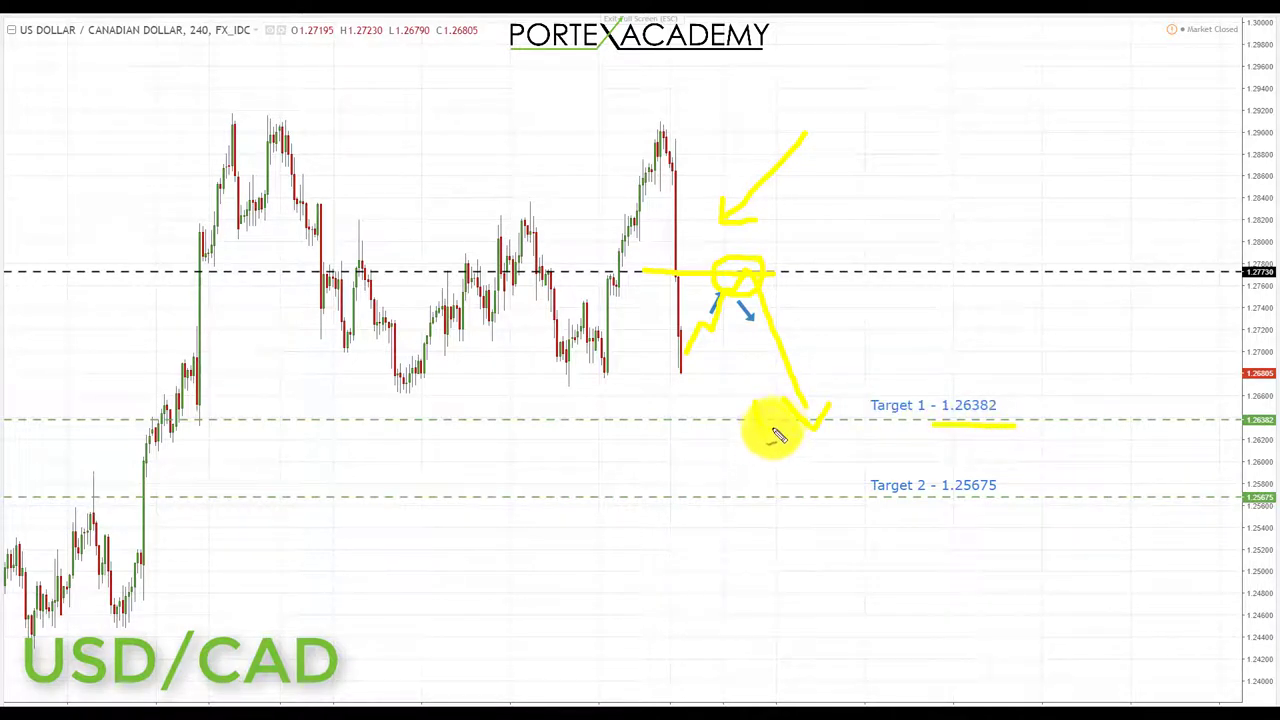
drag(788, 442, 808, 491)
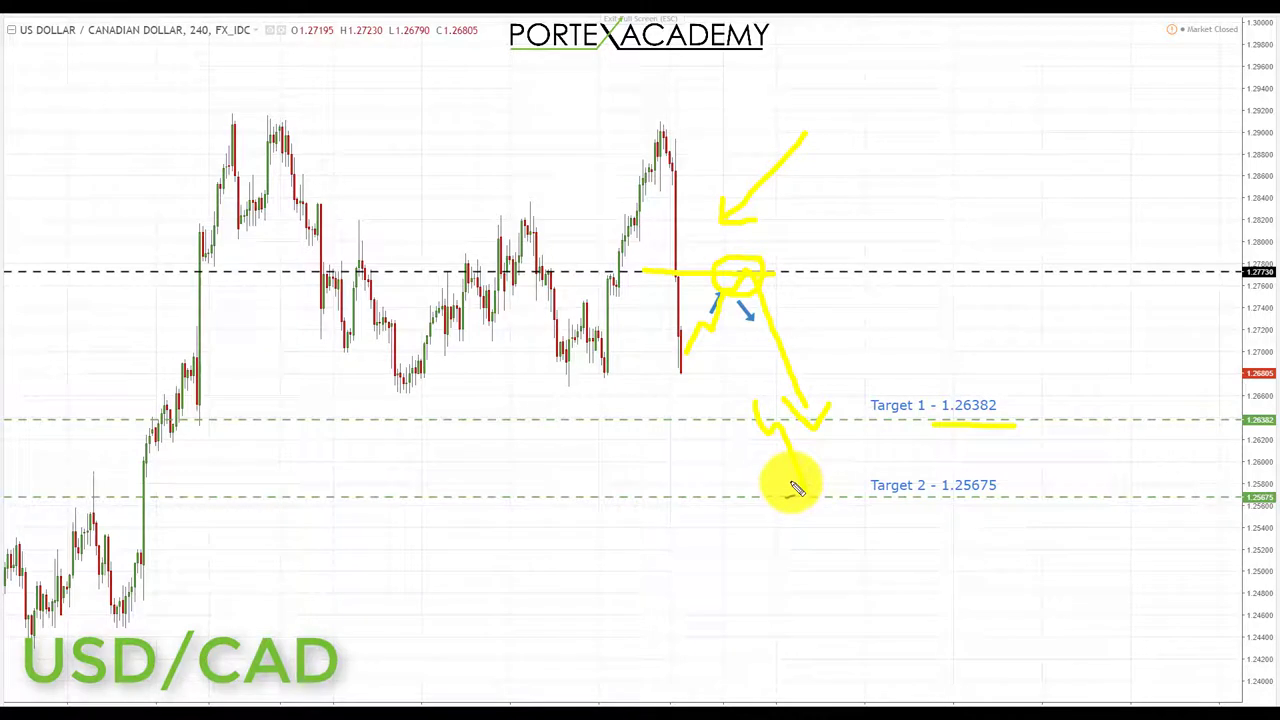
drag(909, 514, 1070, 517)
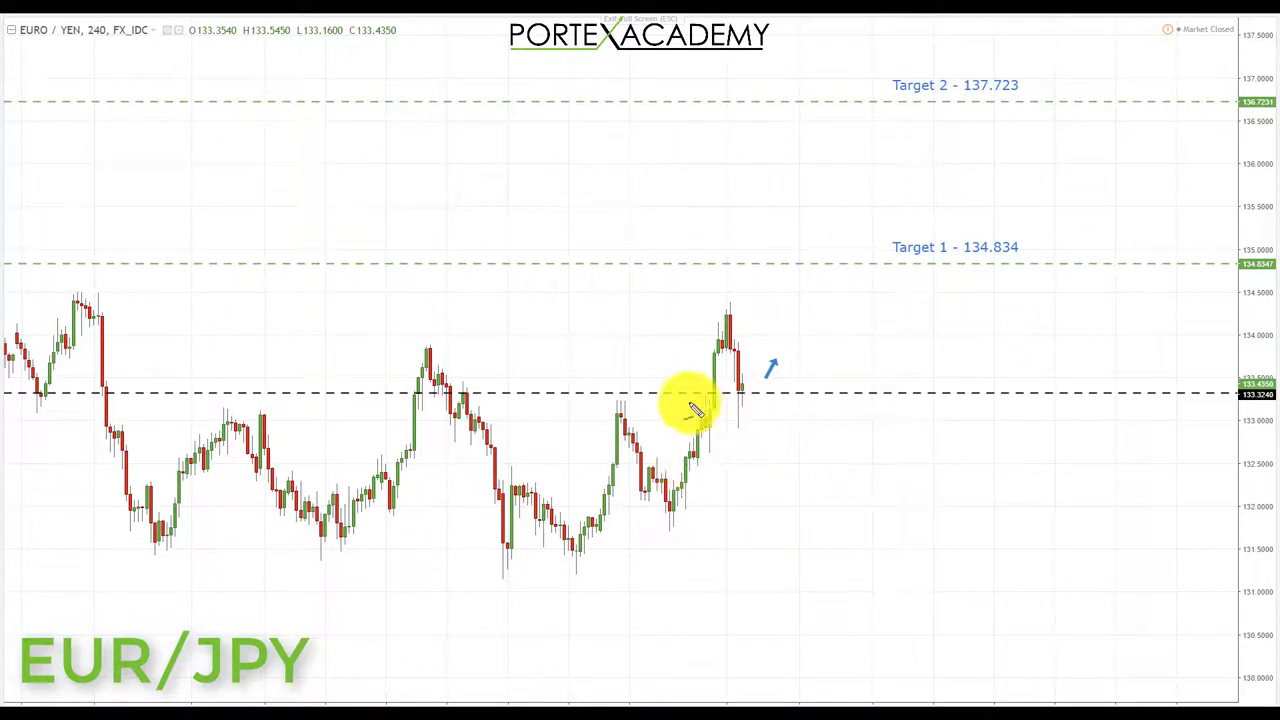
- Line EUR/JPY's 133.3240 level, circle the latest candles, and draw the rise to both targets, underlining Target 1
drag(636, 394, 802, 394)
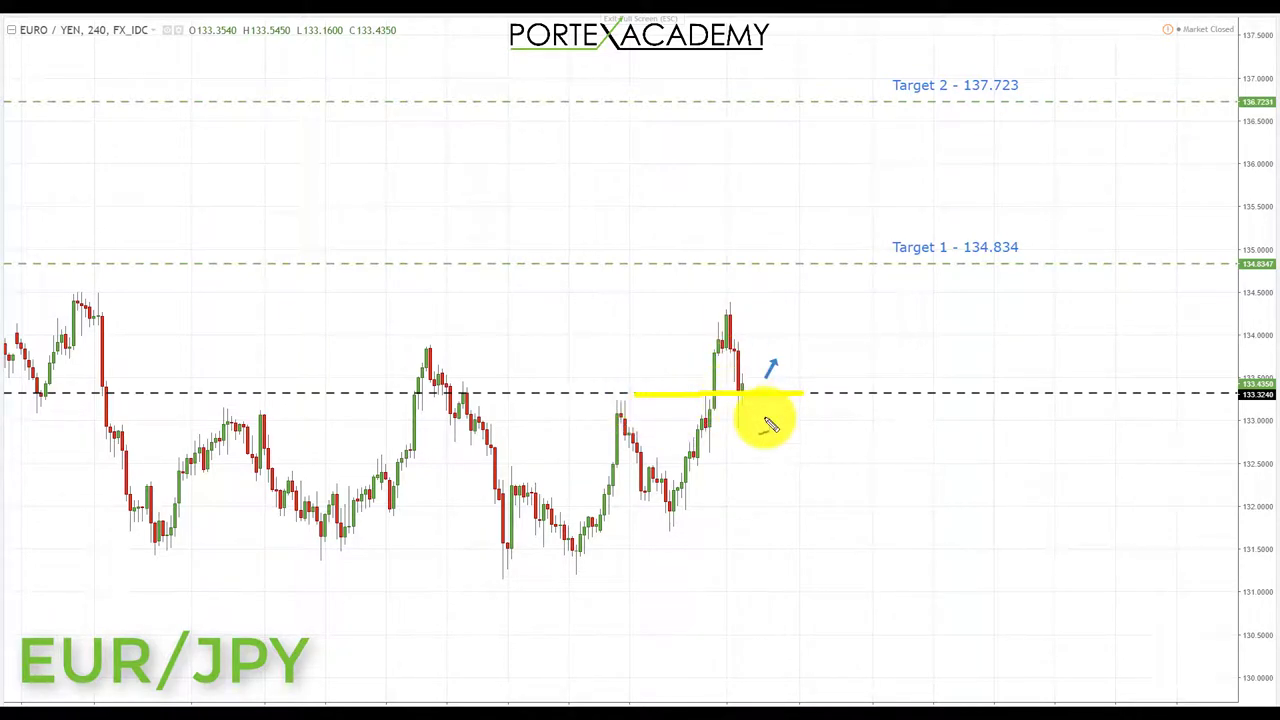
mouse_move(768, 358)
mouse_down()
mouse_move(749, 357)
mouse_move(735, 400)
mouse_move(766, 400)
mouse_move(768, 358)
mouse_up()
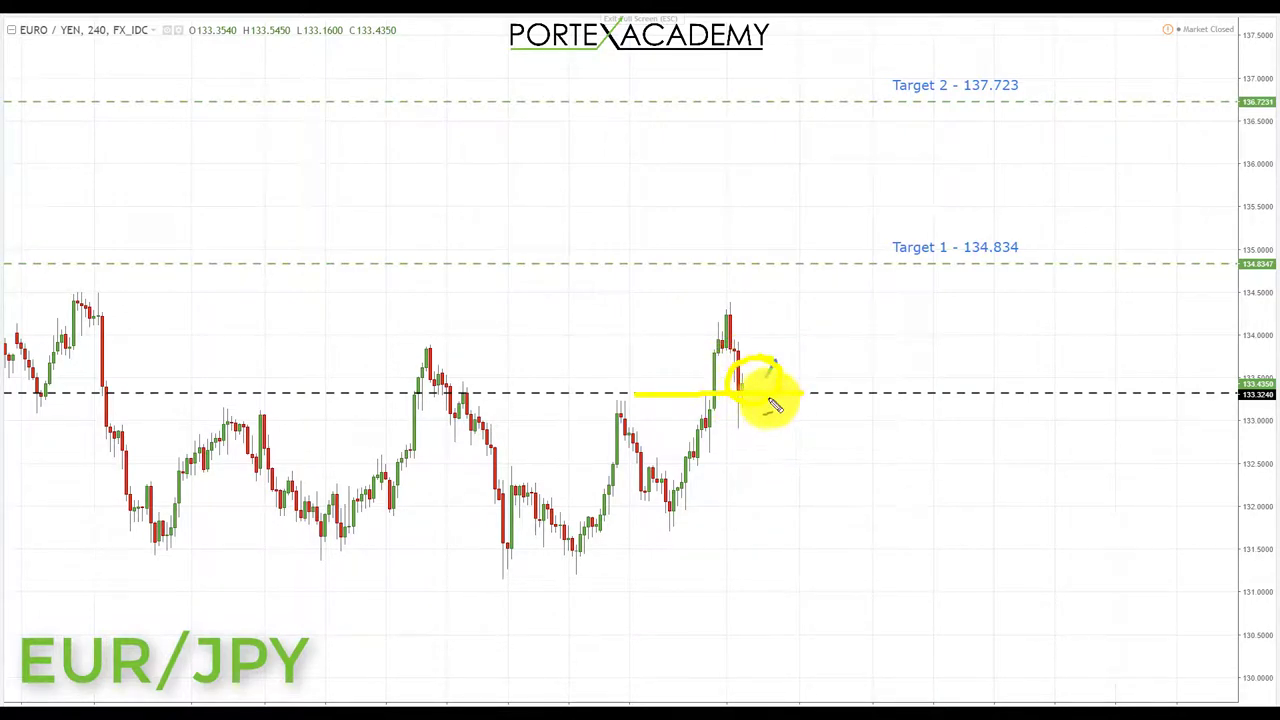
mouse_move(772, 392)
mouse_down()
mouse_move(846, 286)
mouse_move(857, 300)
mouse_up()
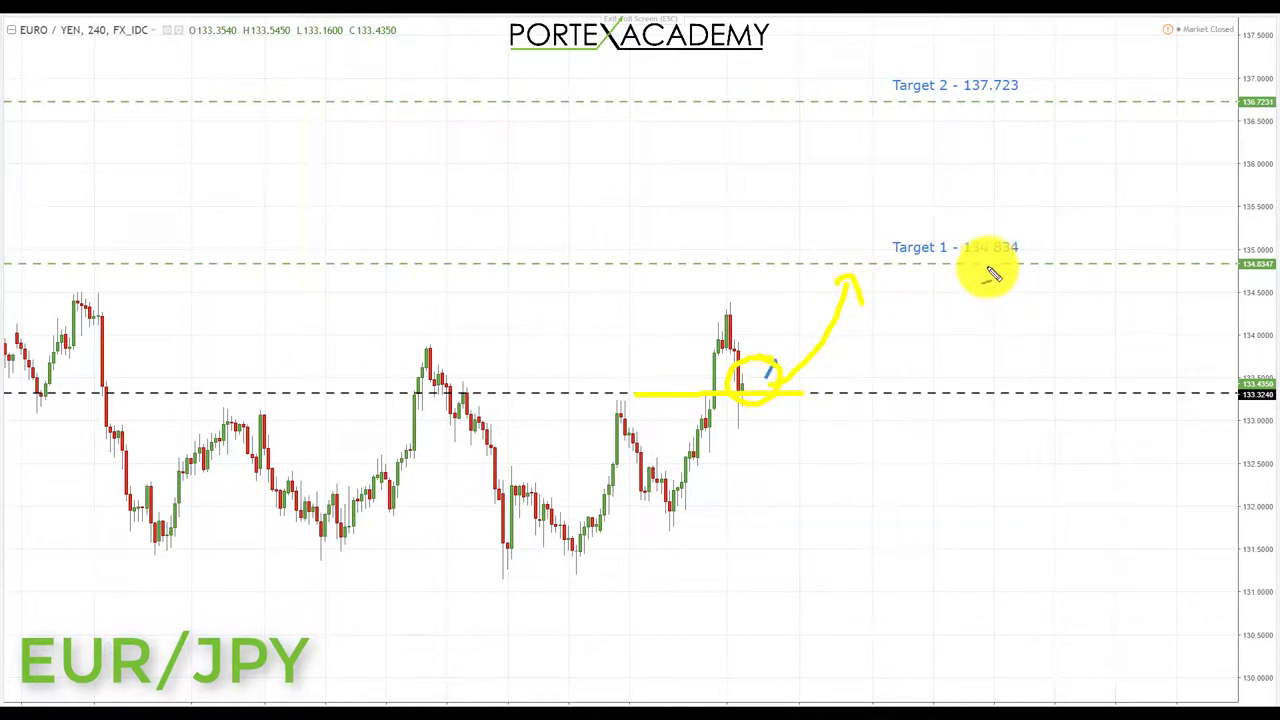
drag(958, 264, 1040, 268)
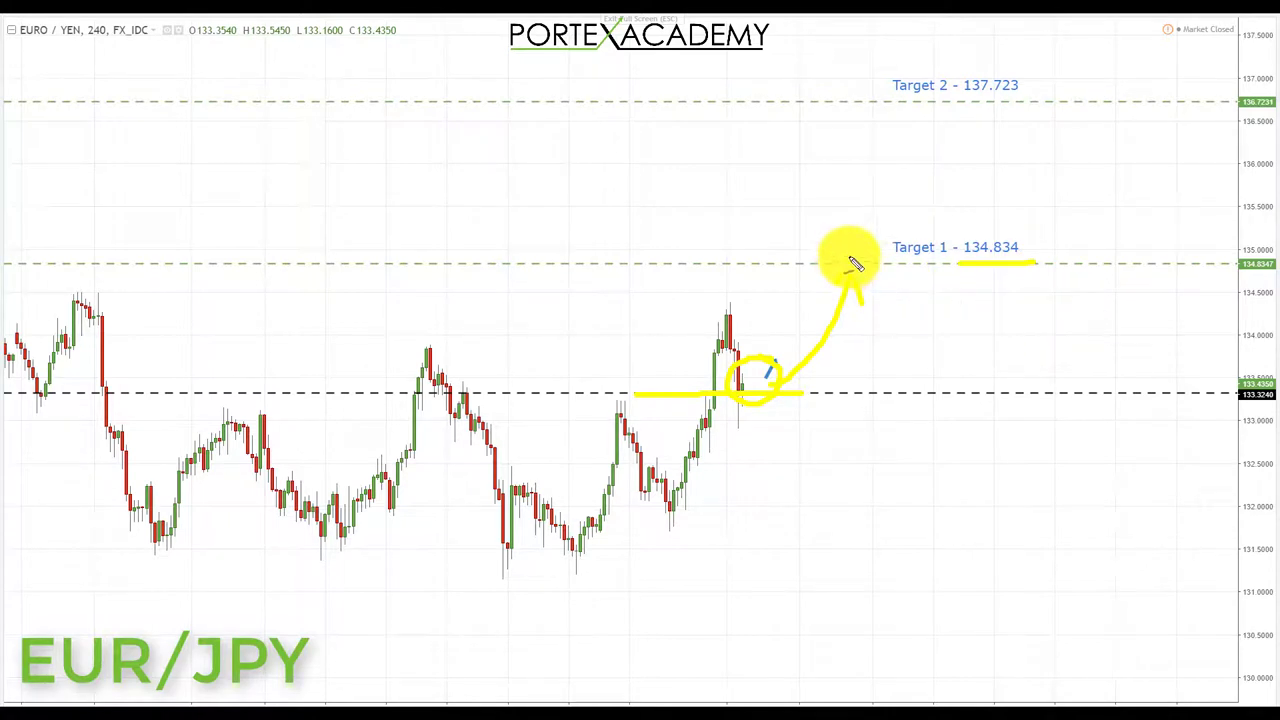
mouse_move(862, 255)
mouse_down()
mouse_move(910, 140)
mouse_move(1024, 102)
mouse_up()
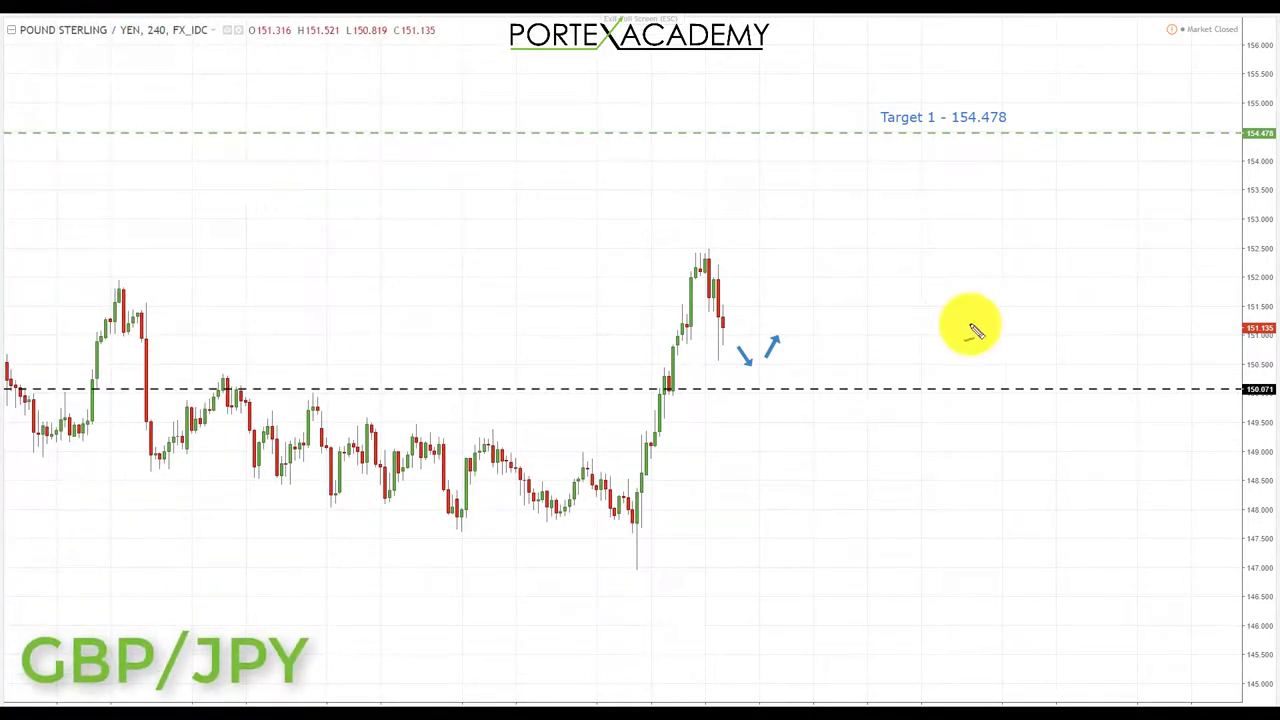
- Line GBP/JPY's 150.071 level, circle the pullback, and draw a rise to underlined Target 1 (154.478)
drag(603, 394, 735, 392)
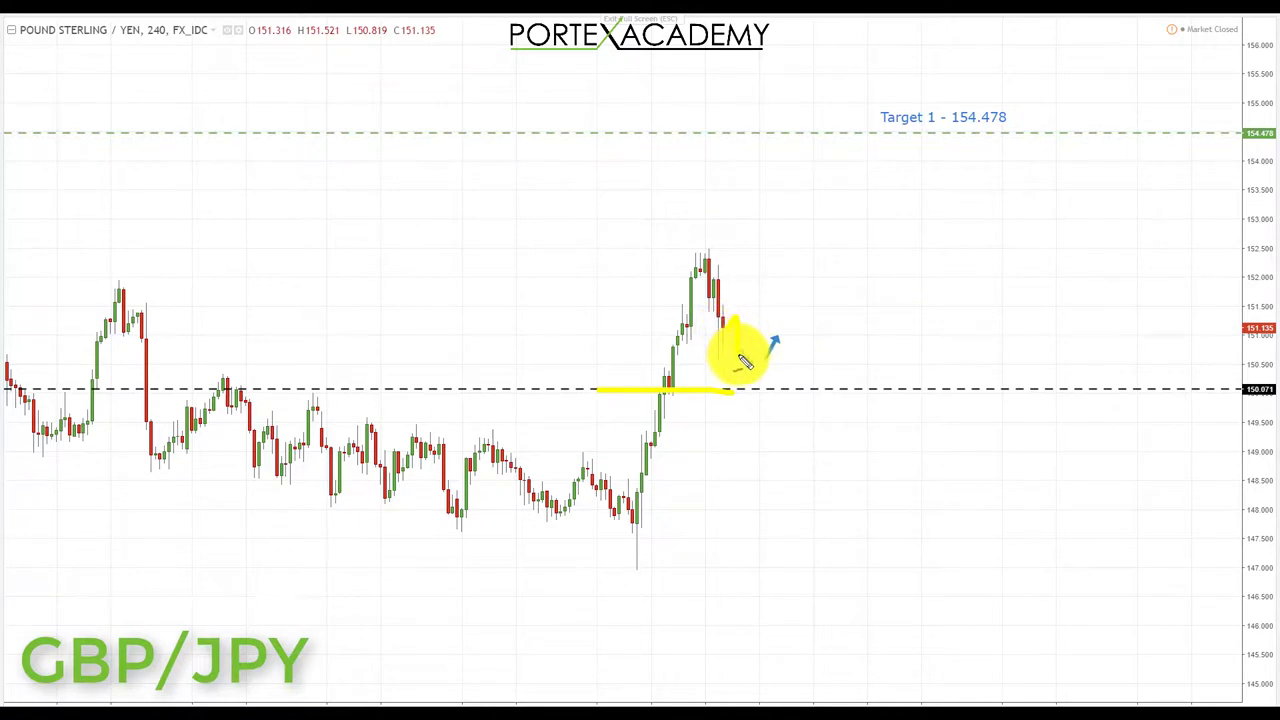
mouse_move(750, 363)
mouse_down()
mouse_move(751, 386)
mouse_move(865, 396)
mouse_up()
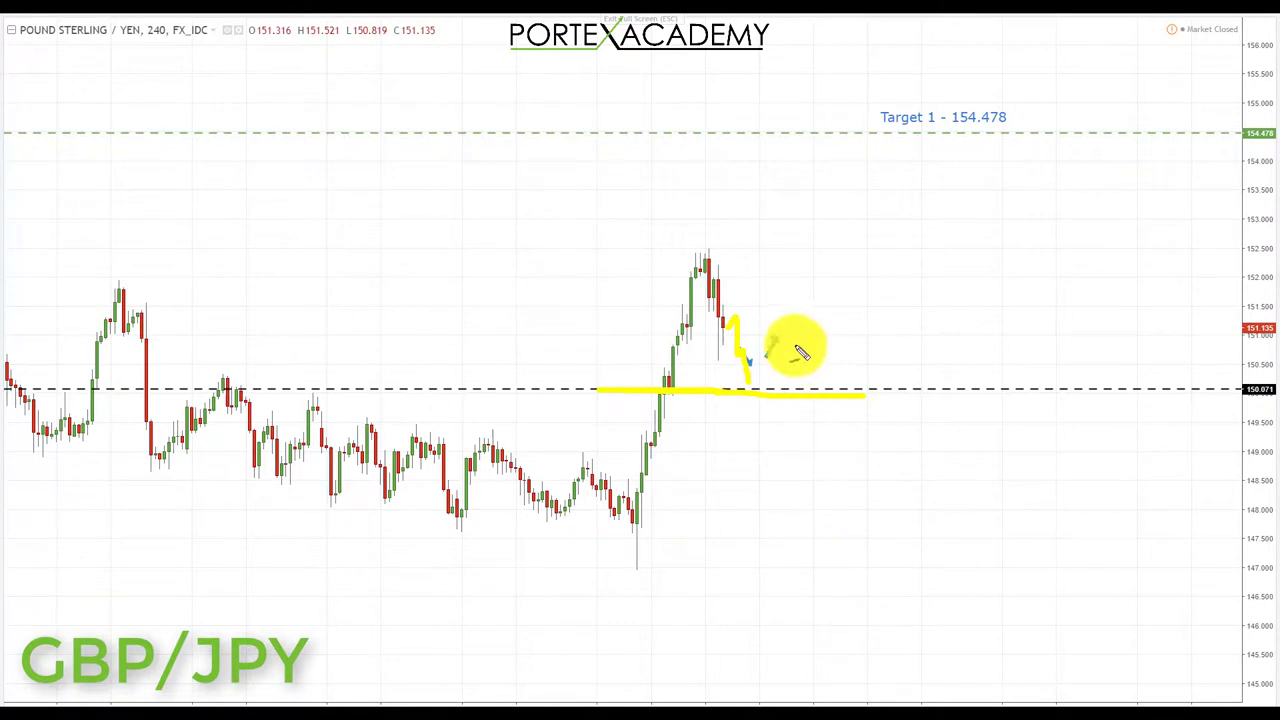
drag(784, 338, 749, 343)
mouse_move(747, 399)
mouse_down()
mouse_move(811, 380)
mouse_move(780, 349)
mouse_up()
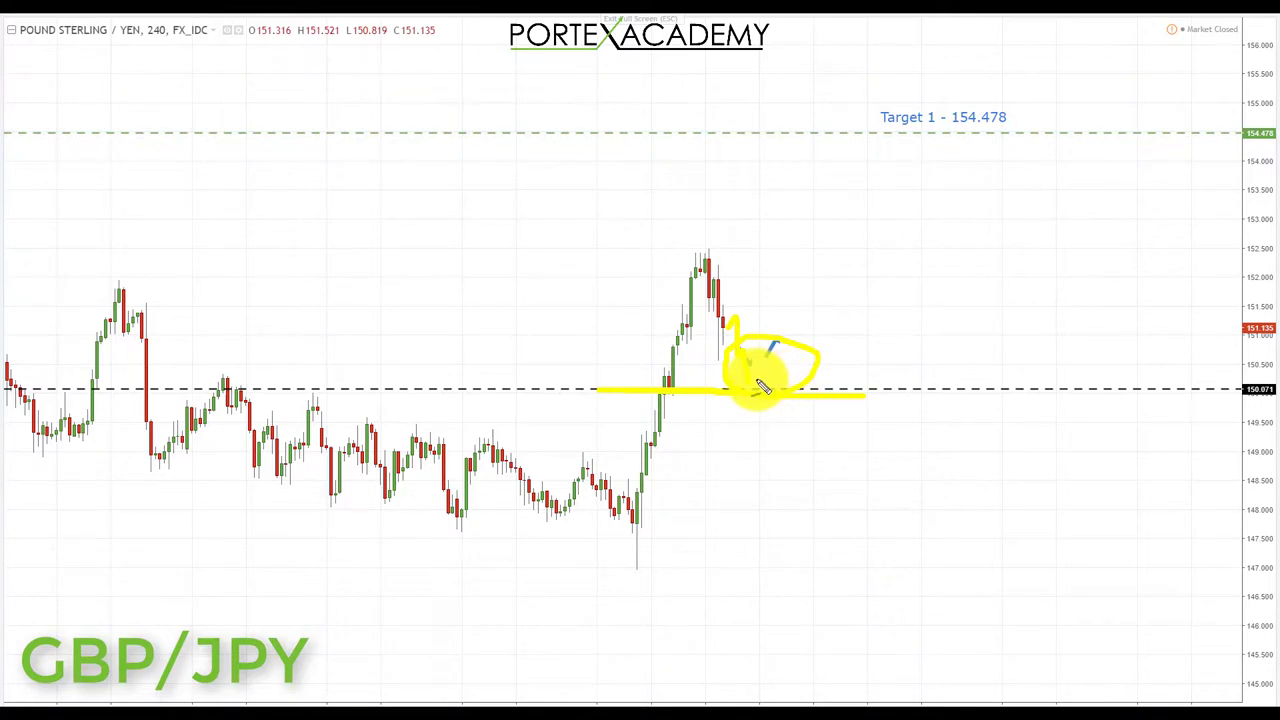
mouse_move(762, 388)
mouse_down()
mouse_move(837, 327)
mouse_move(922, 175)
mouse_move(903, 160)
mouse_move(929, 157)
mouse_move(937, 174)
mouse_up()
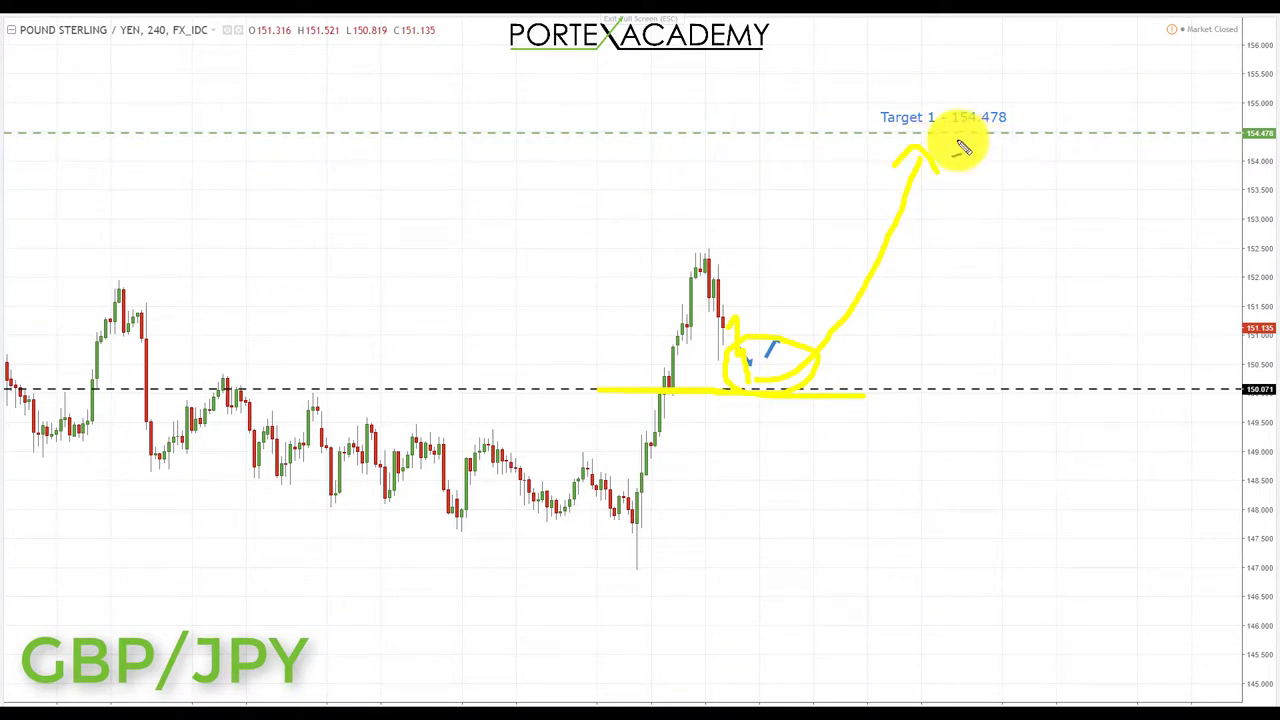
drag(948, 139, 1028, 139)
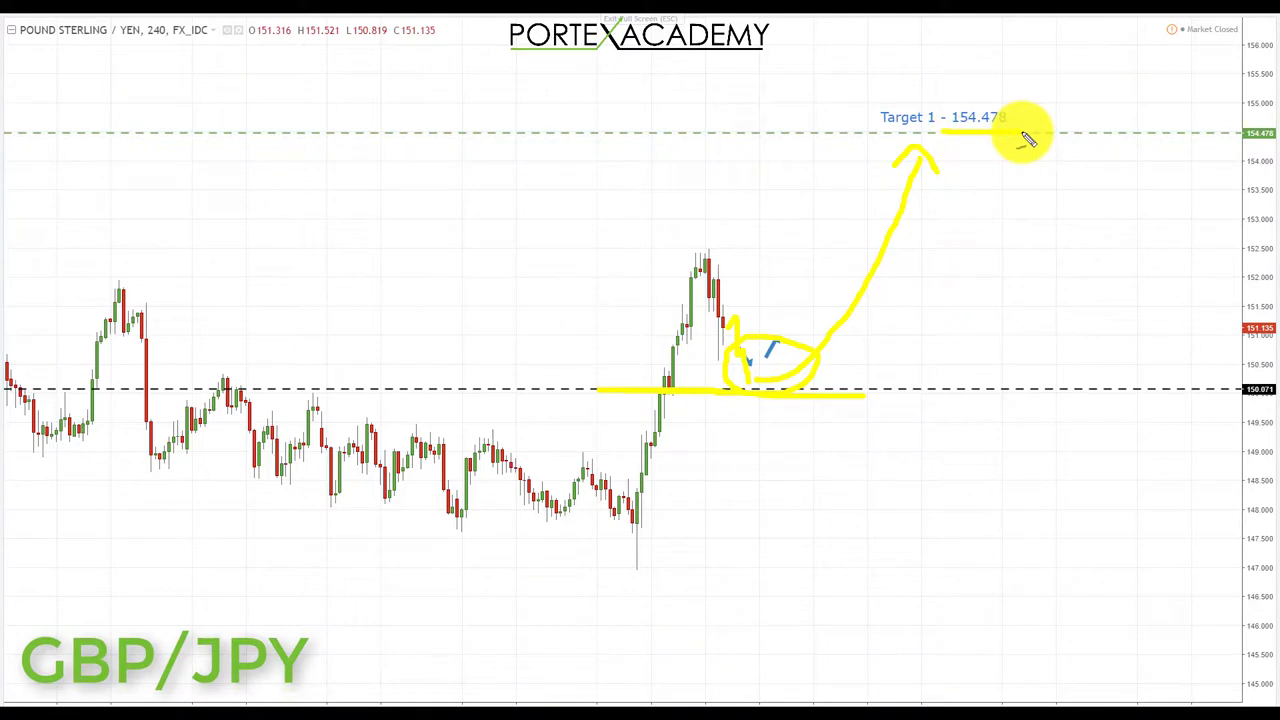